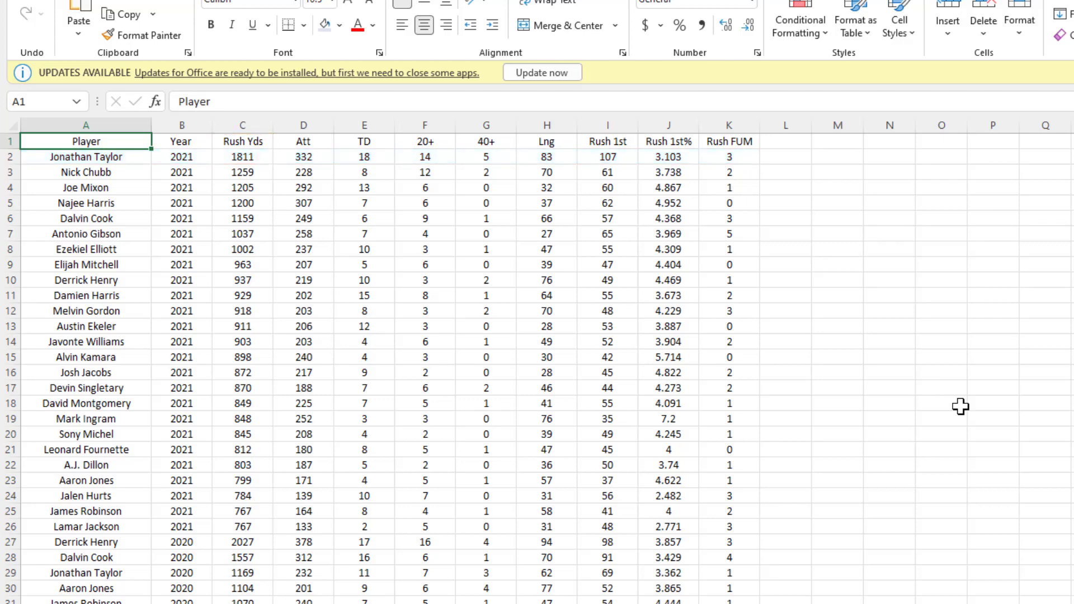
pyautogui.scroll(-3, 961, 407)
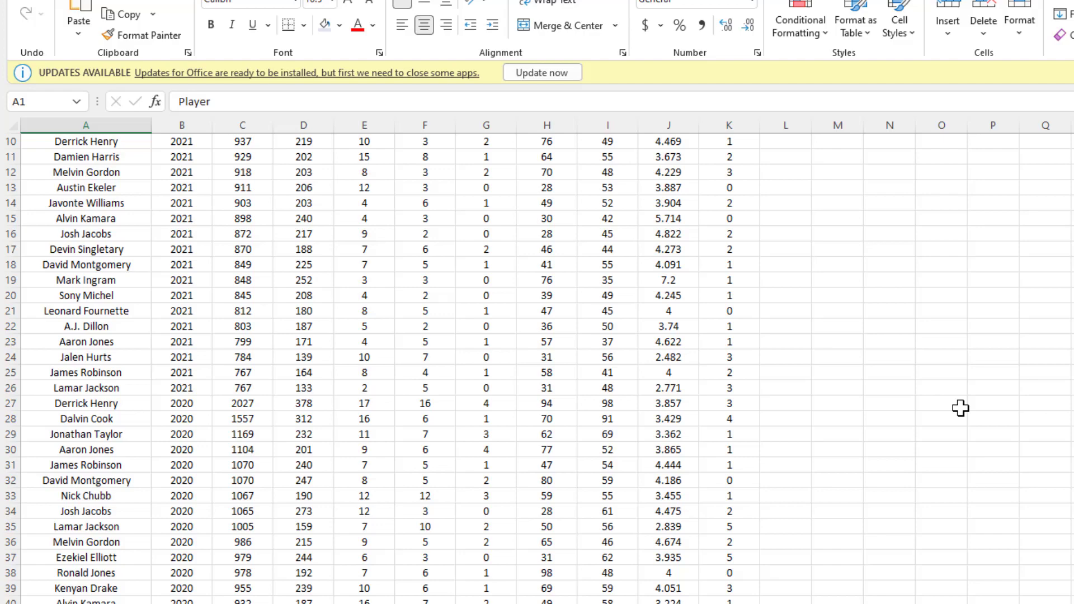
pyautogui.scroll(-7, 961, 408)
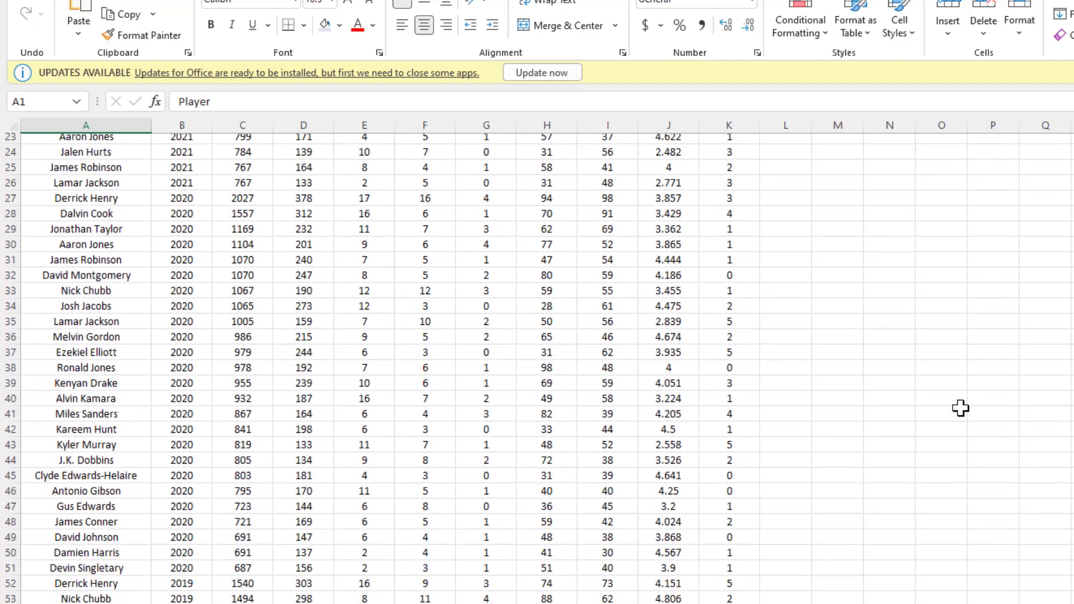
pyautogui.scroll(-3, 961, 409)
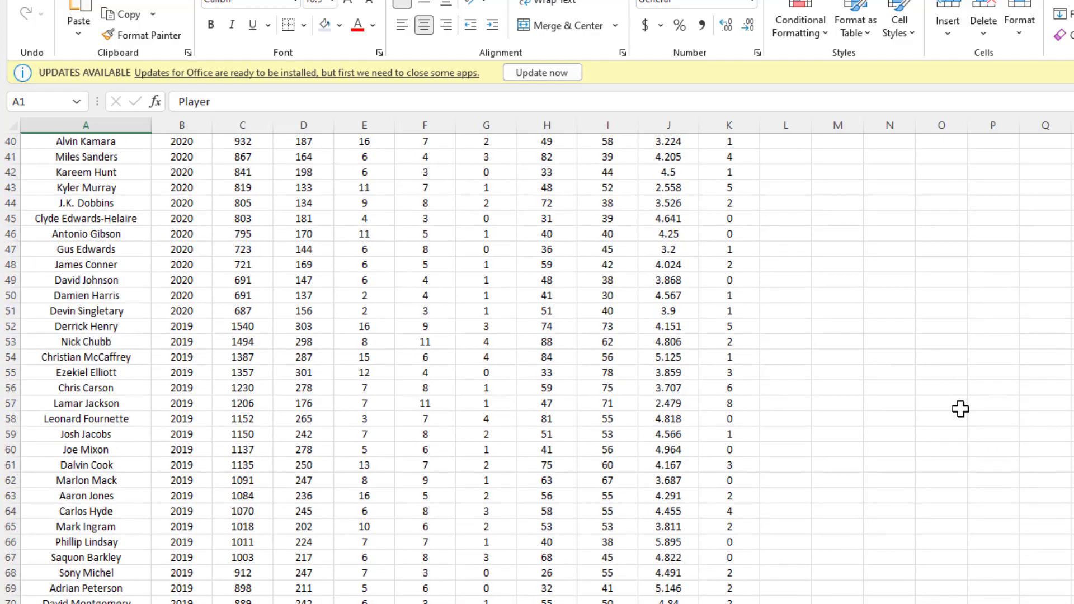
pyautogui.scroll(-4, 961, 409)
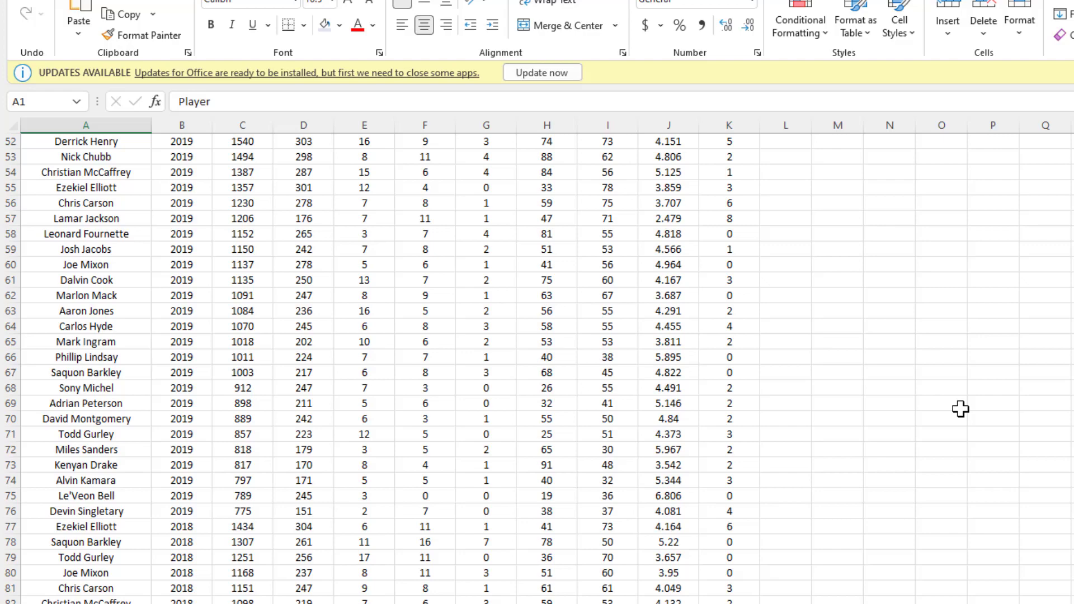
pyautogui.scroll(17, 960, 409)
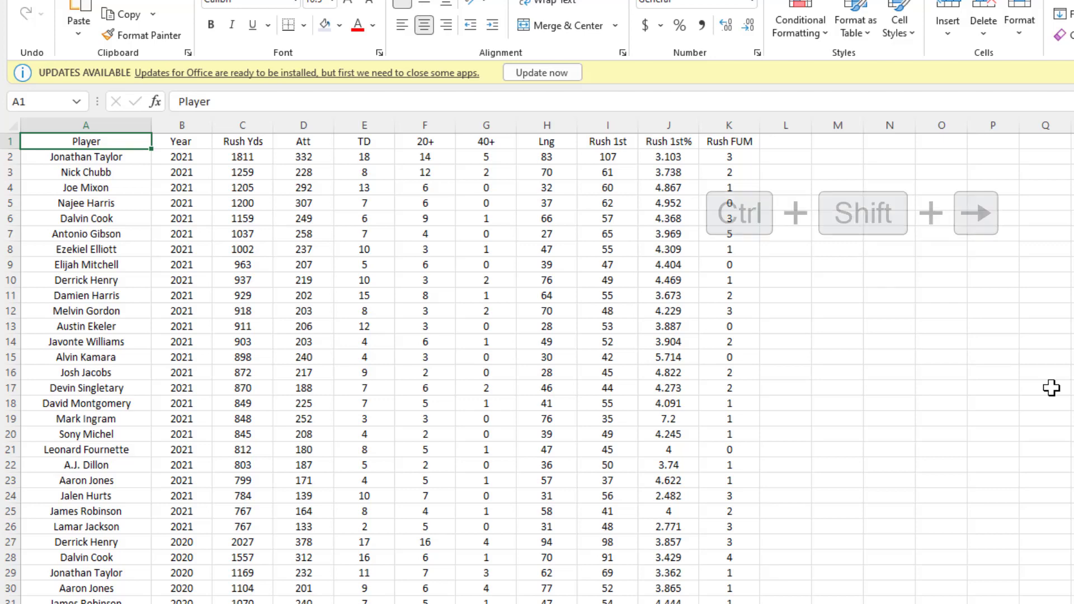
# Select the header row A1:K1 and switch on Filter for all eleven columns
pyautogui.hotkey('ctrl', 'shift', 'Right')
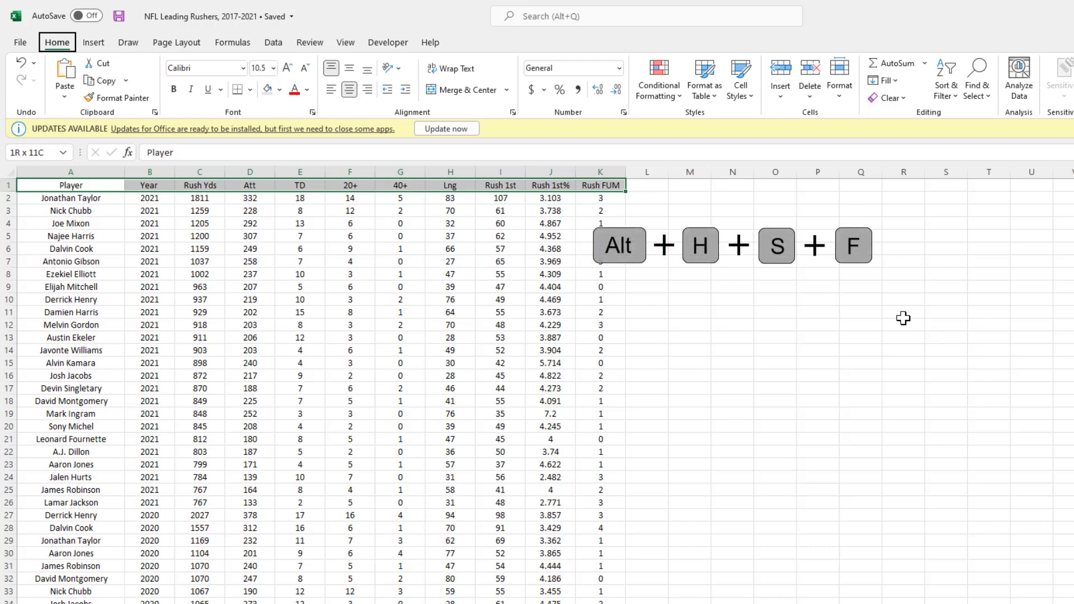
pyautogui.press('alt')
pyautogui.press('h')
pyautogui.press('s')
pyautogui.press('f')
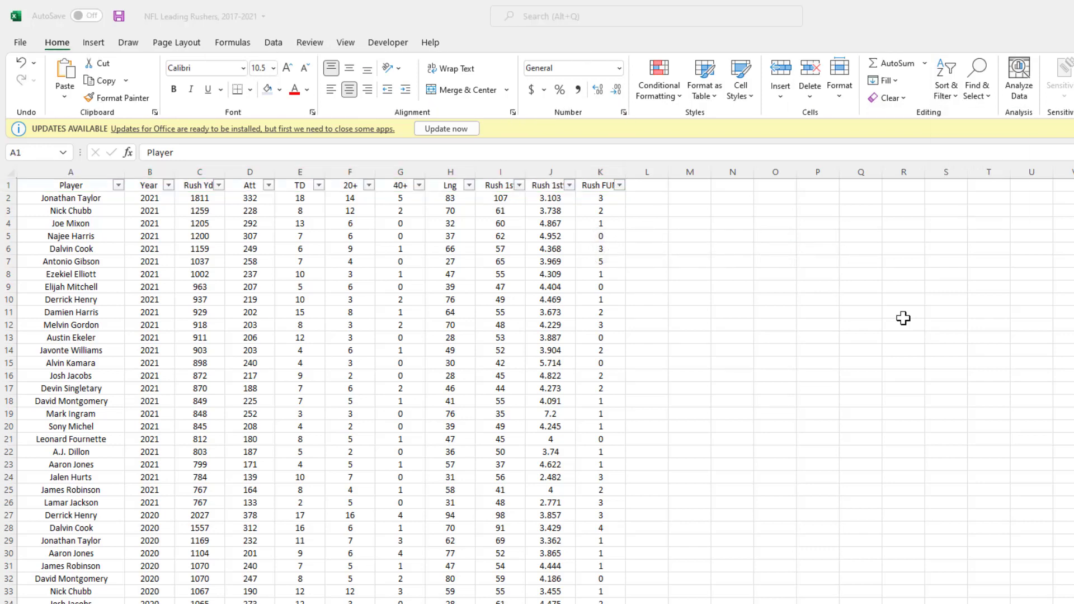
pyautogui.press('F5')
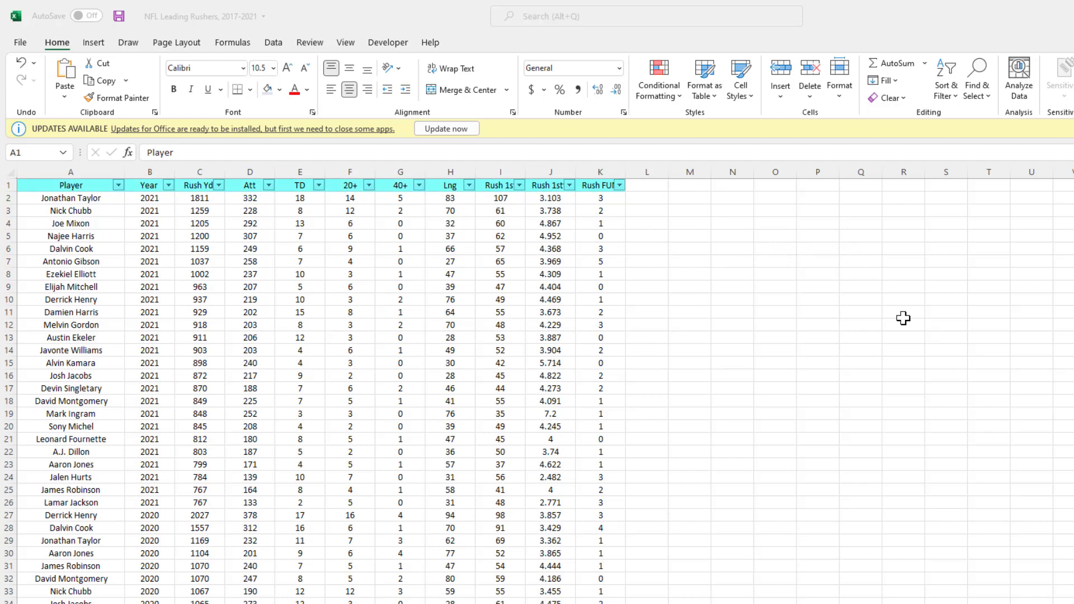
pyautogui.press('F5')
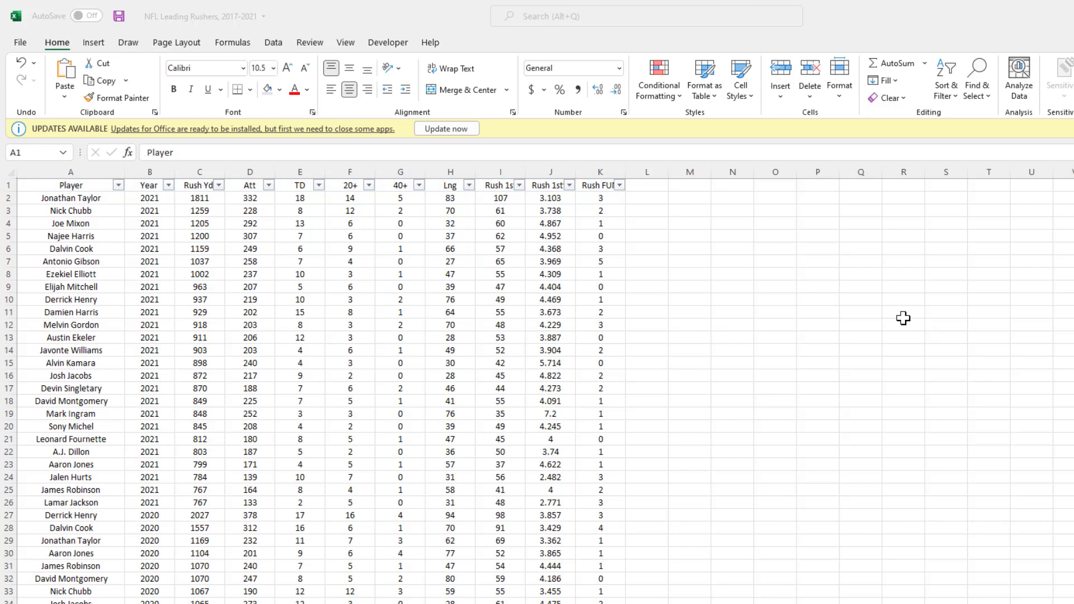
# Sort the rushers table A to Z by the Player column
pyautogui.click(118, 186)
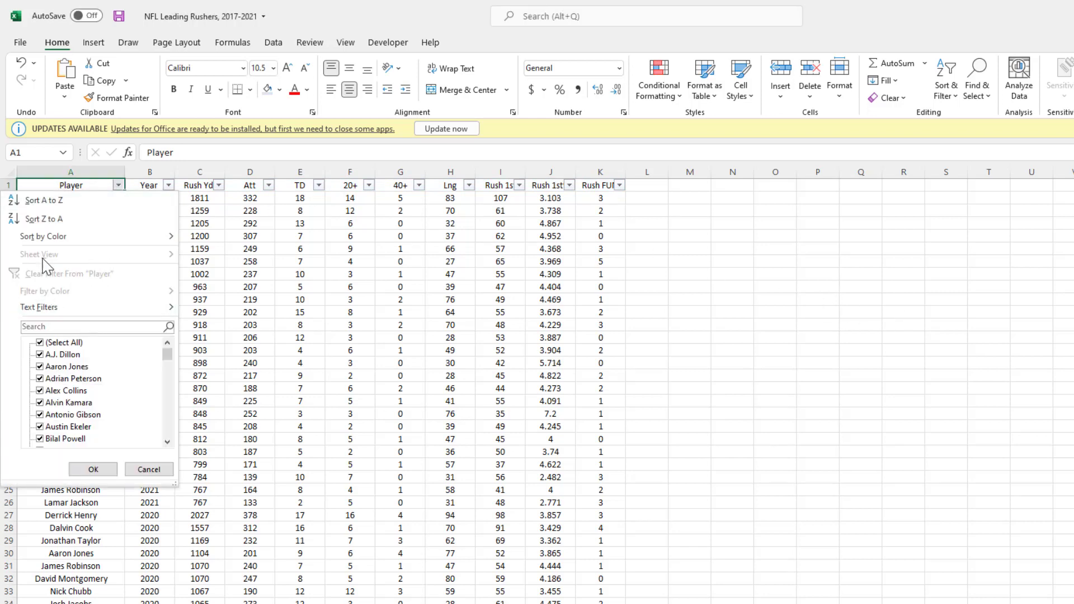
pyautogui.click(49, 204)
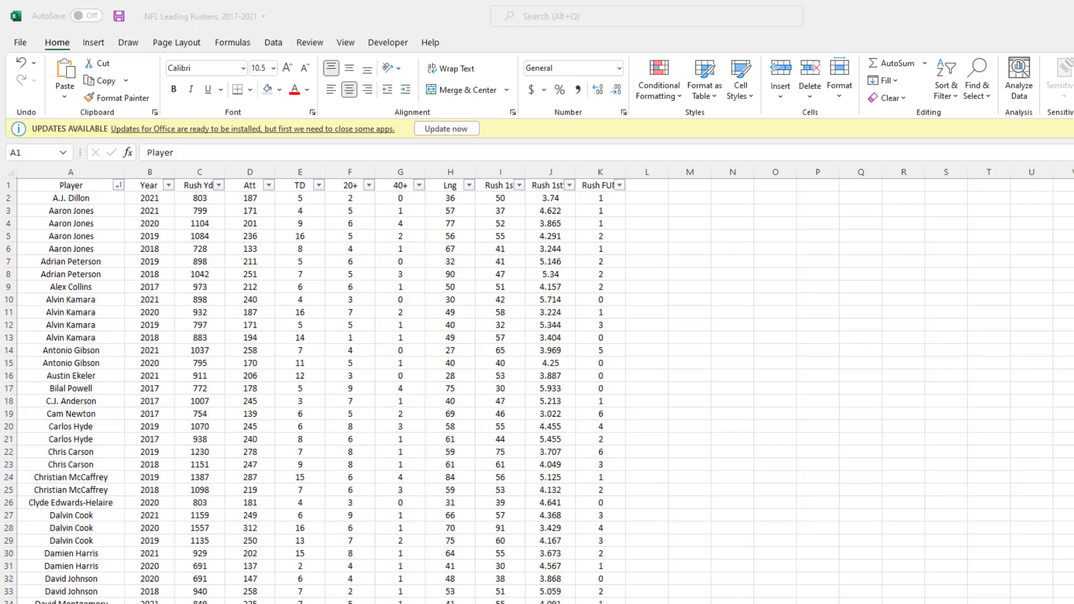
# Insert a new empty column A before Player and set its width to 26
pyautogui.click(59, 182)
pyautogui.click(58, 173)
pyautogui.rightClick(59, 173)
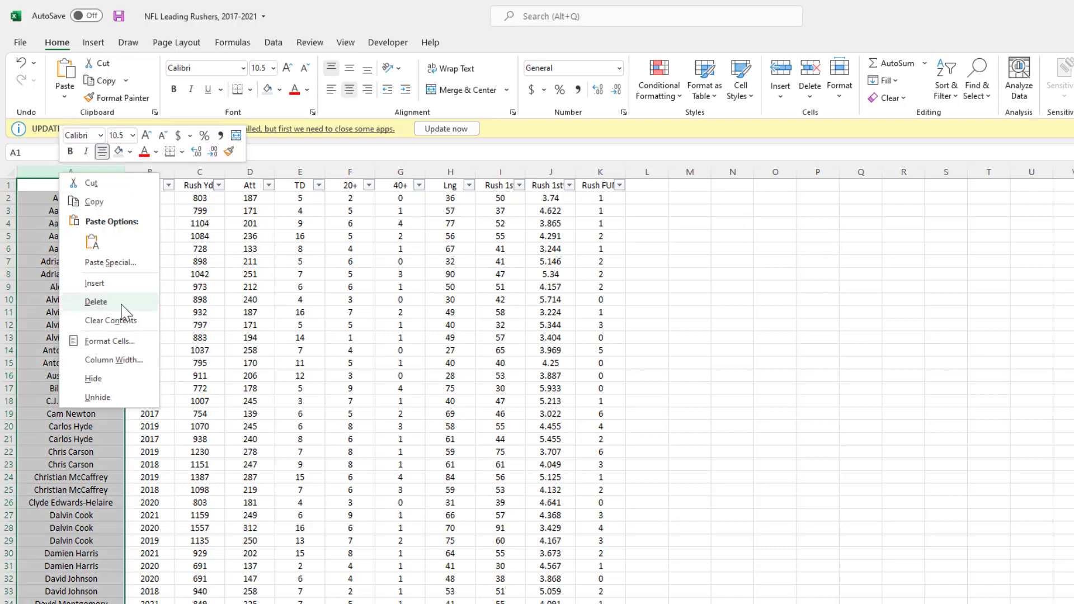
pyautogui.click(119, 287)
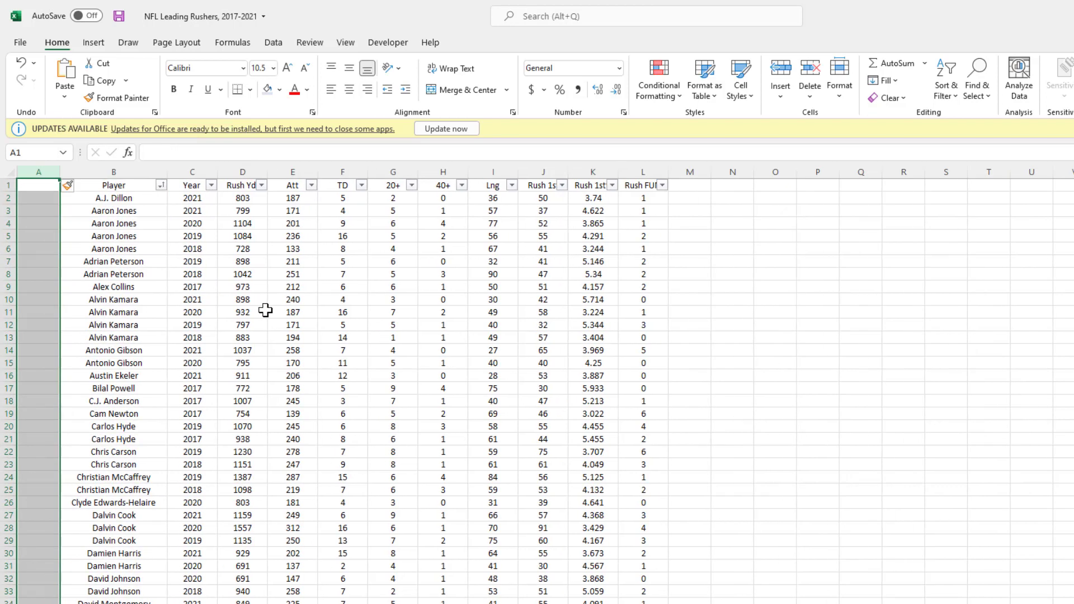
pyautogui.press('alt')
pyautogui.write('how26')
pyautogui.press('Return')
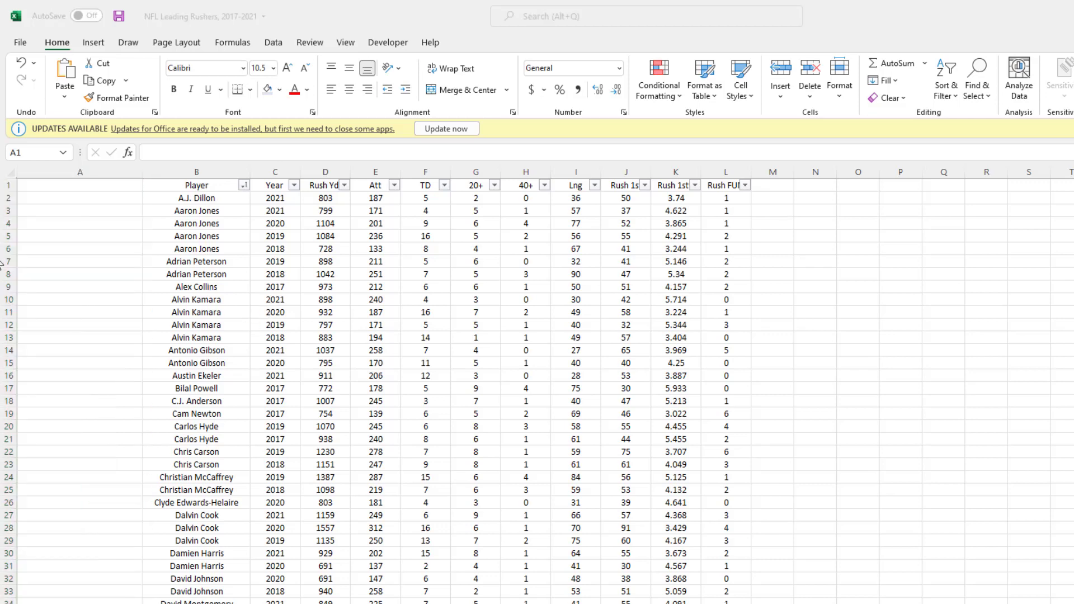
# Head column A 'Unique ID' and centre the column's contents
pyautogui.click(82, 184)
pyautogui.write('Unique ID')
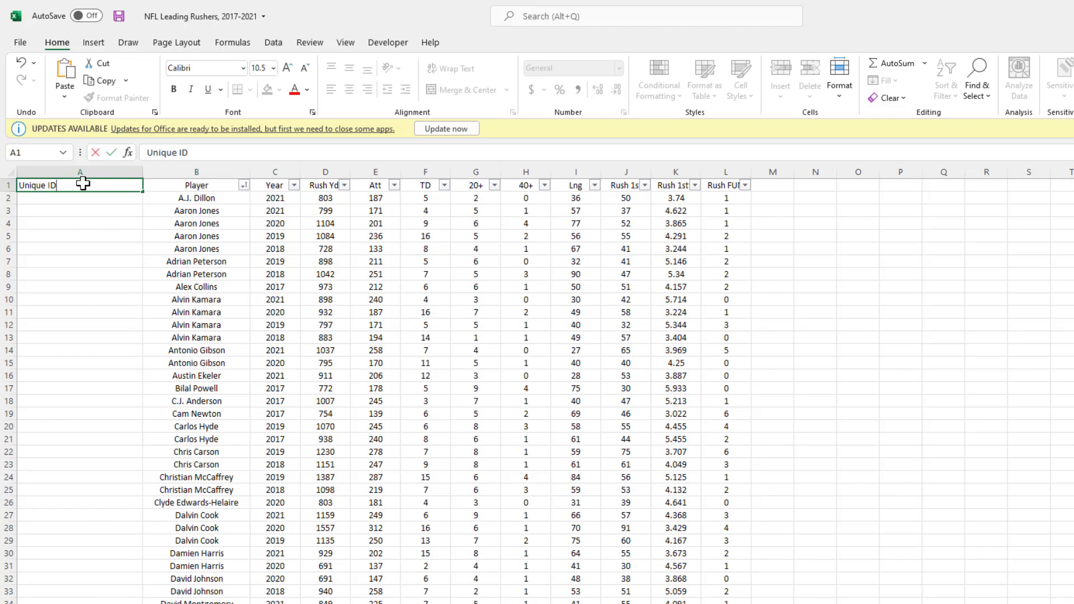
pyautogui.press('Return')
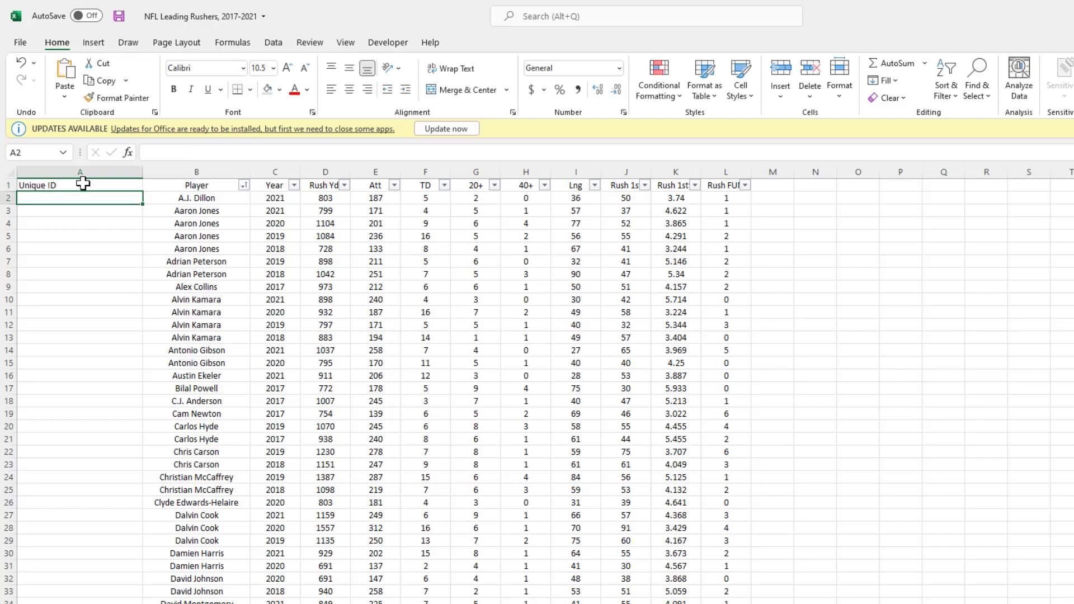
pyautogui.hotkey('ctrl', 'space')
pyautogui.hotkey('alt', 'h')
pyautogui.press('a')
pyautogui.press('c')
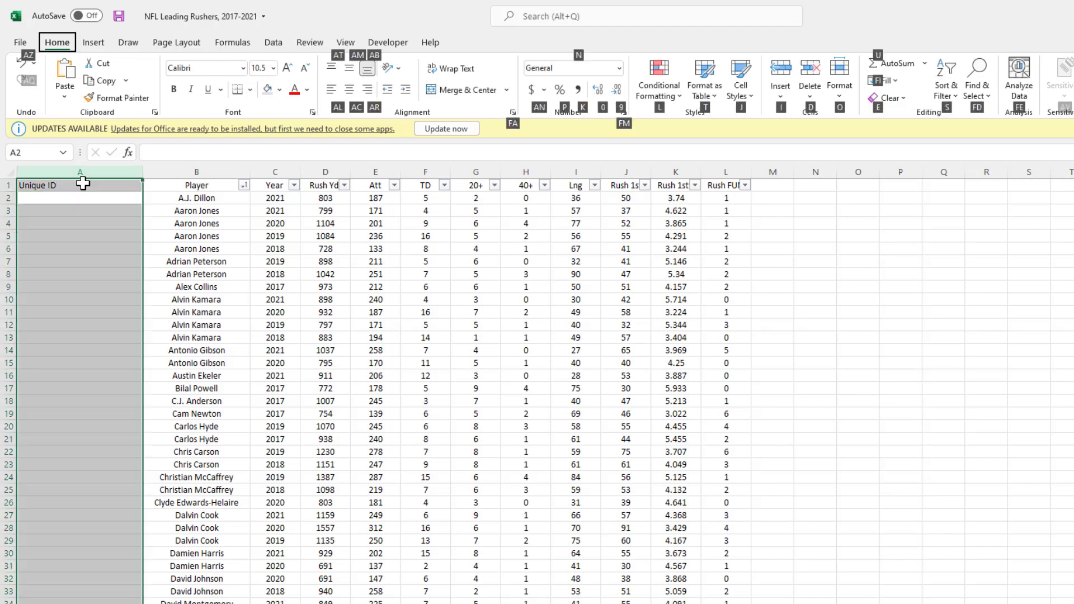
pyautogui.click(83, 184)
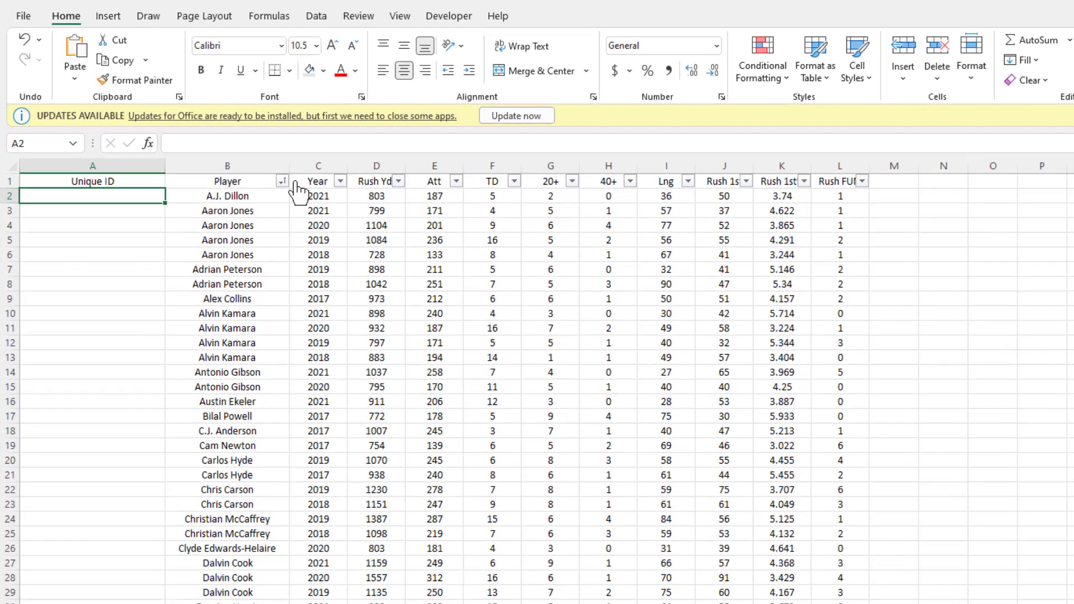
pyautogui.press('Down')
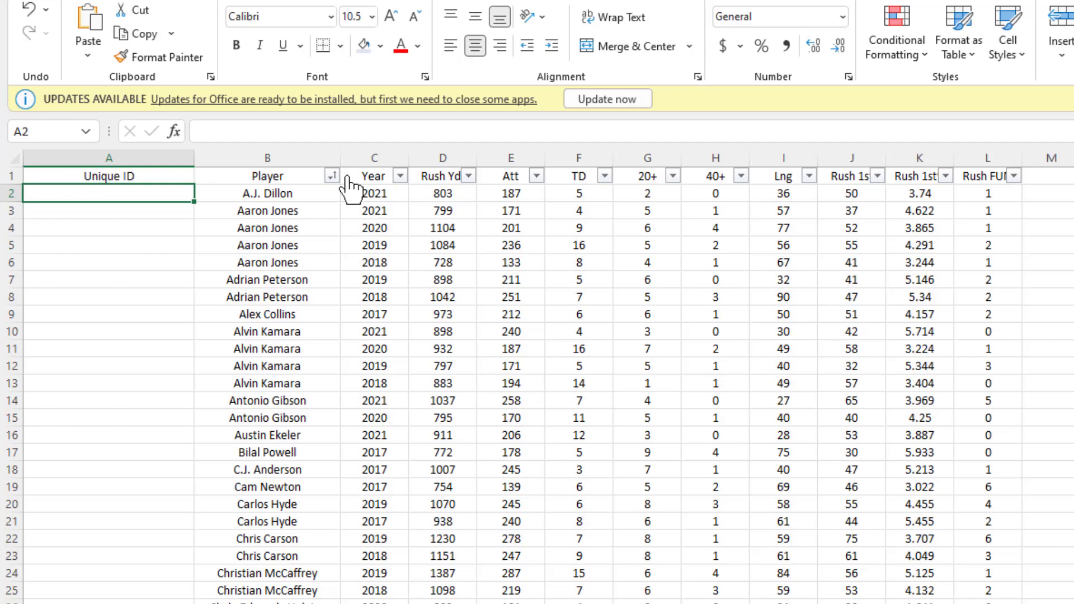
# Enter =CONCATENATE(B2,C2) in A2 to join player name and year
pyautogui.write('=CONC')
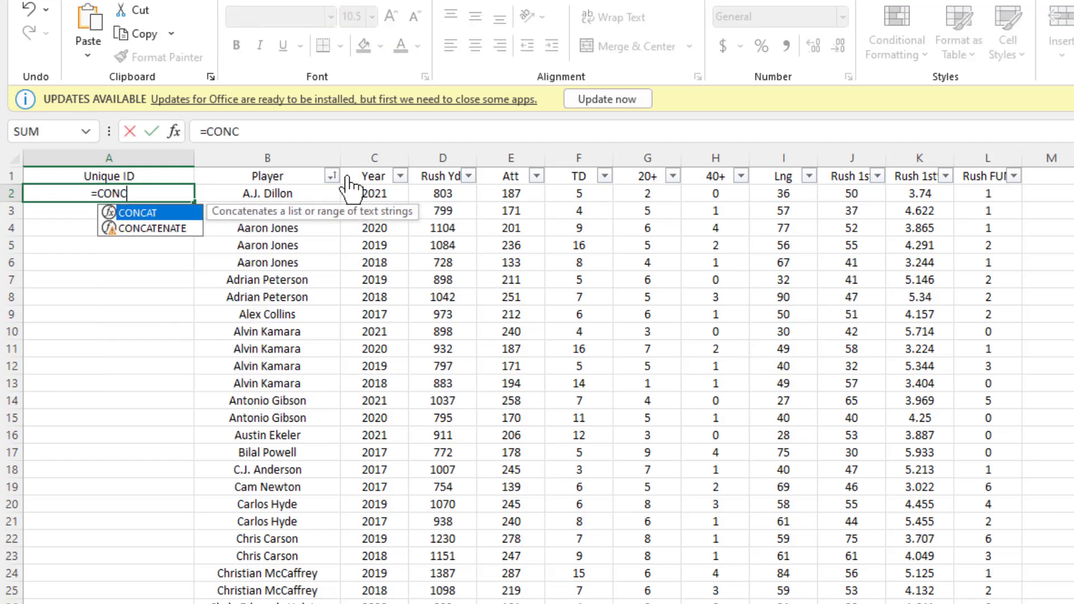
pyautogui.write('ATENATE(')
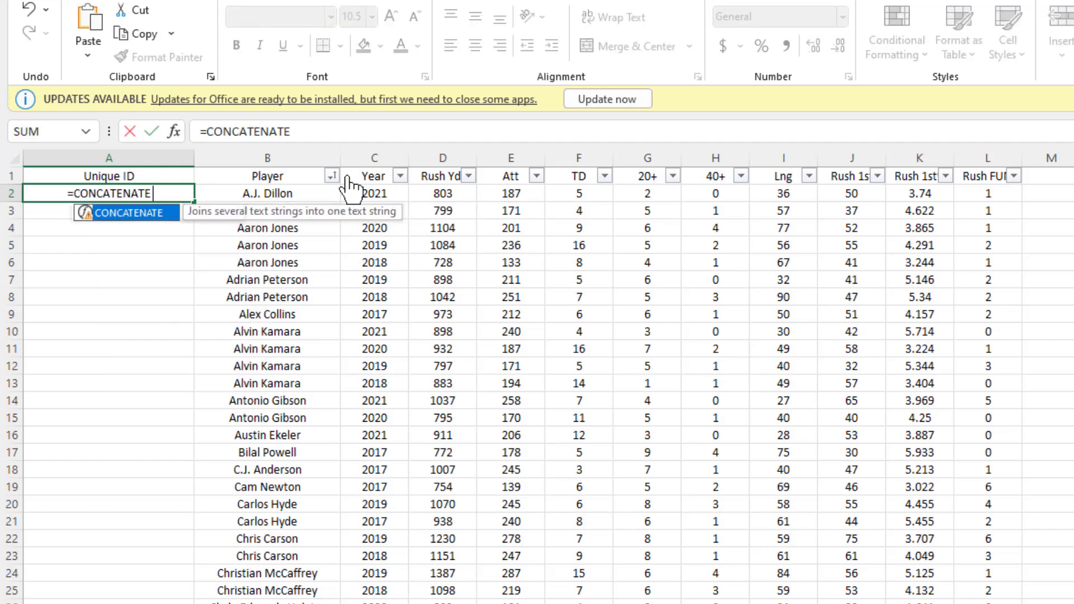
pyautogui.click(275, 196)
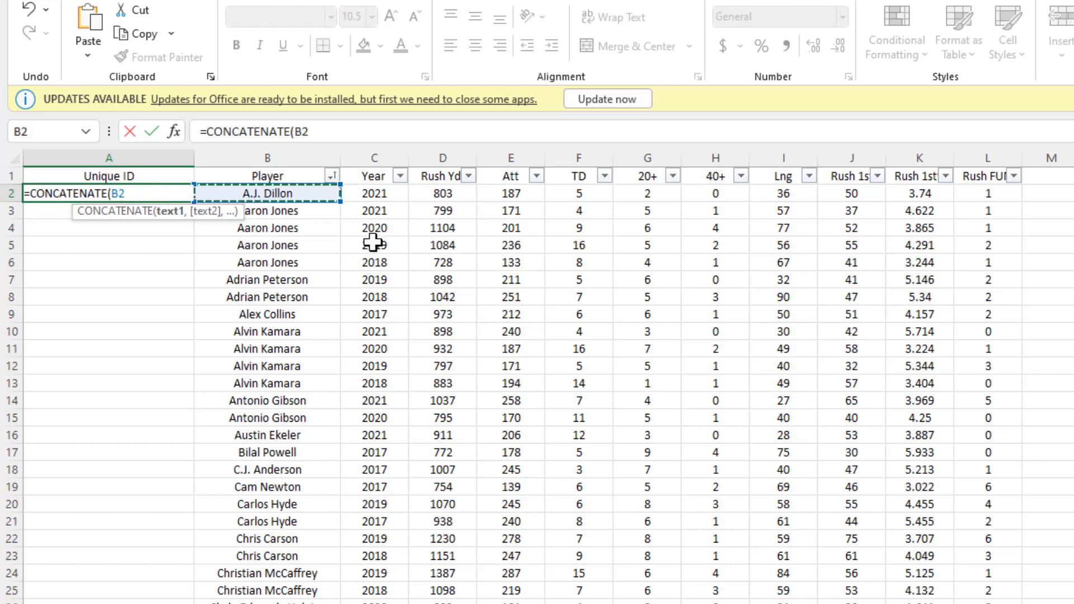
pyautogui.write(',')
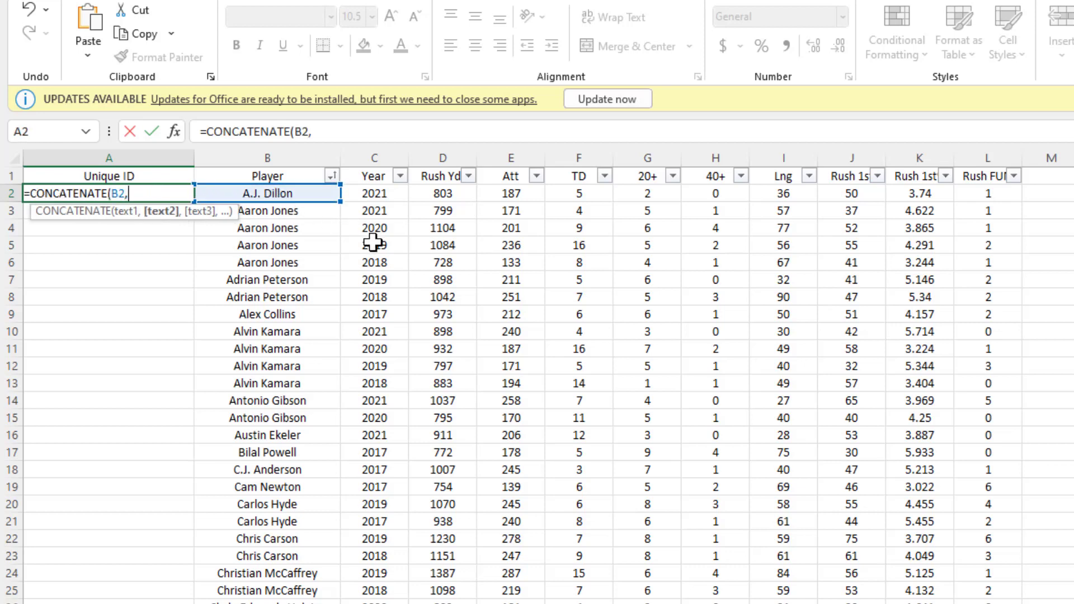
pyautogui.click(363, 196)
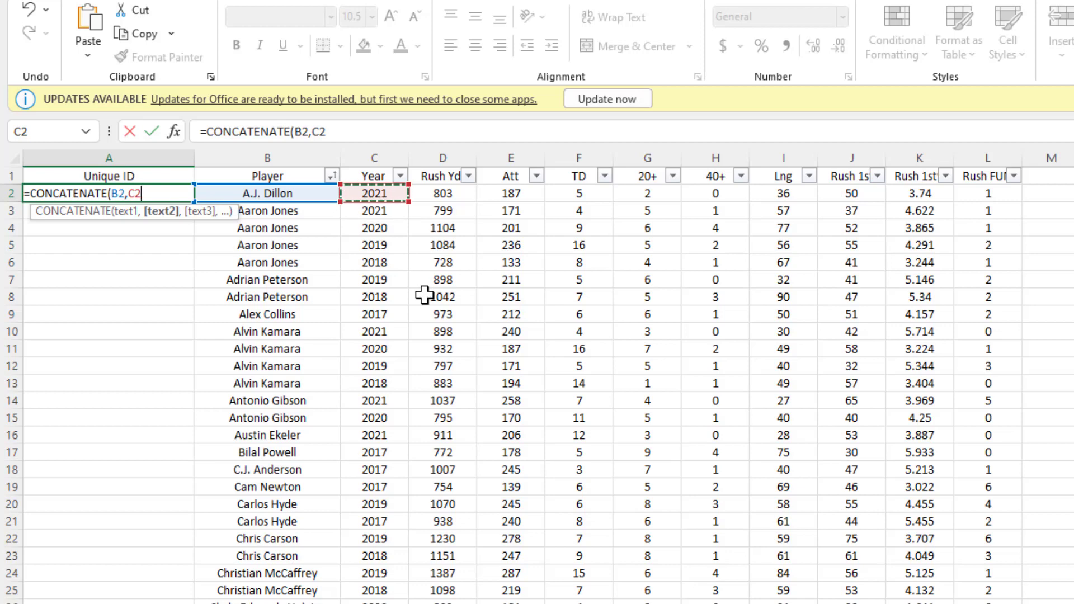
pyautogui.write(')')
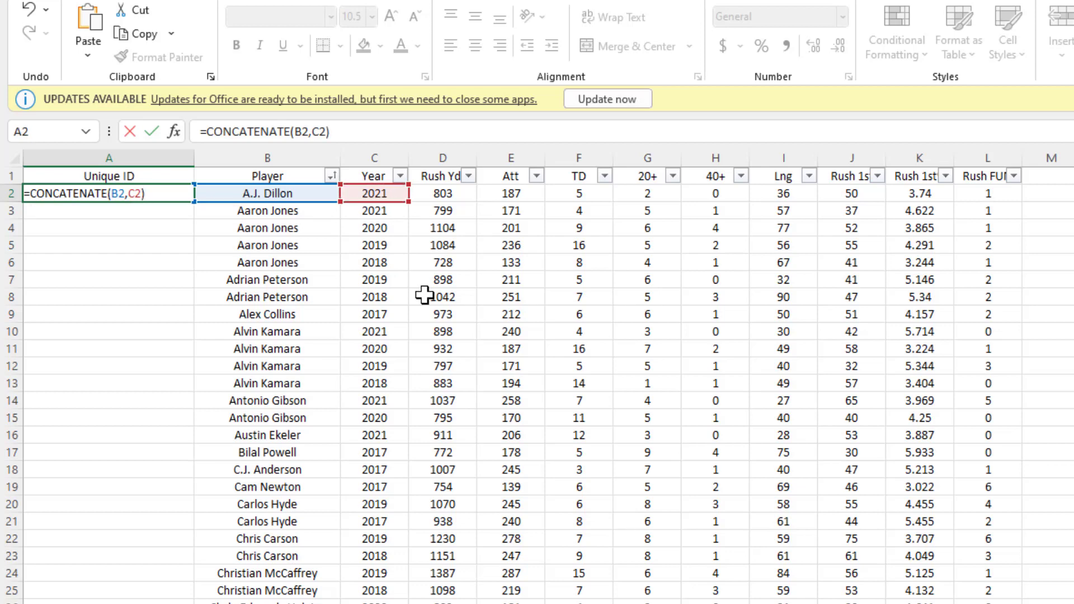
pyautogui.press('Return')
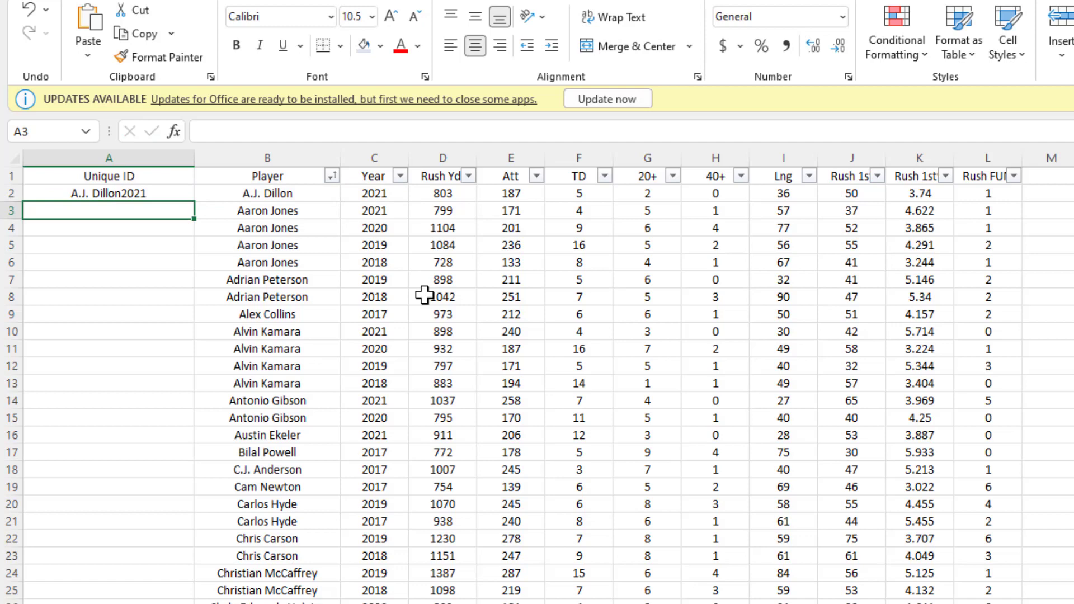
# Replace the A2 formula with =B2&C2
pyautogui.press('Up')
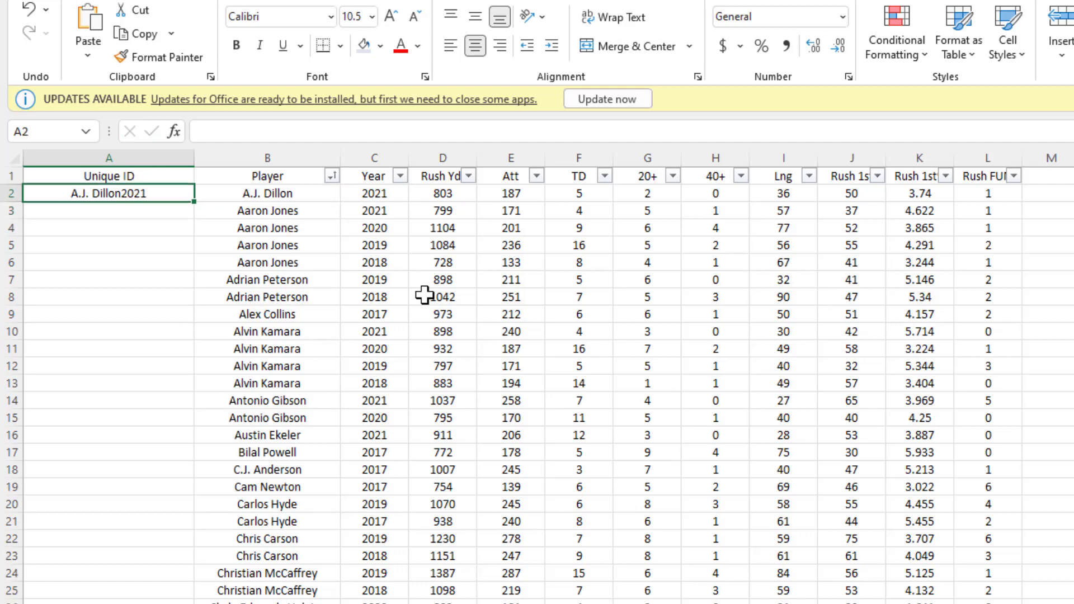
pyautogui.write('=')
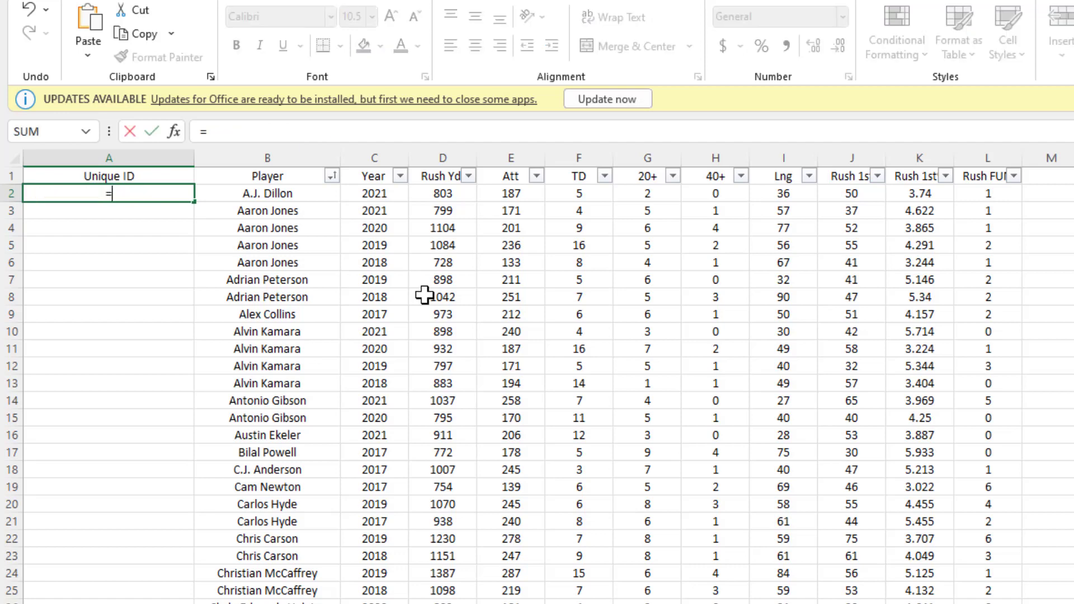
pyautogui.press('Right')
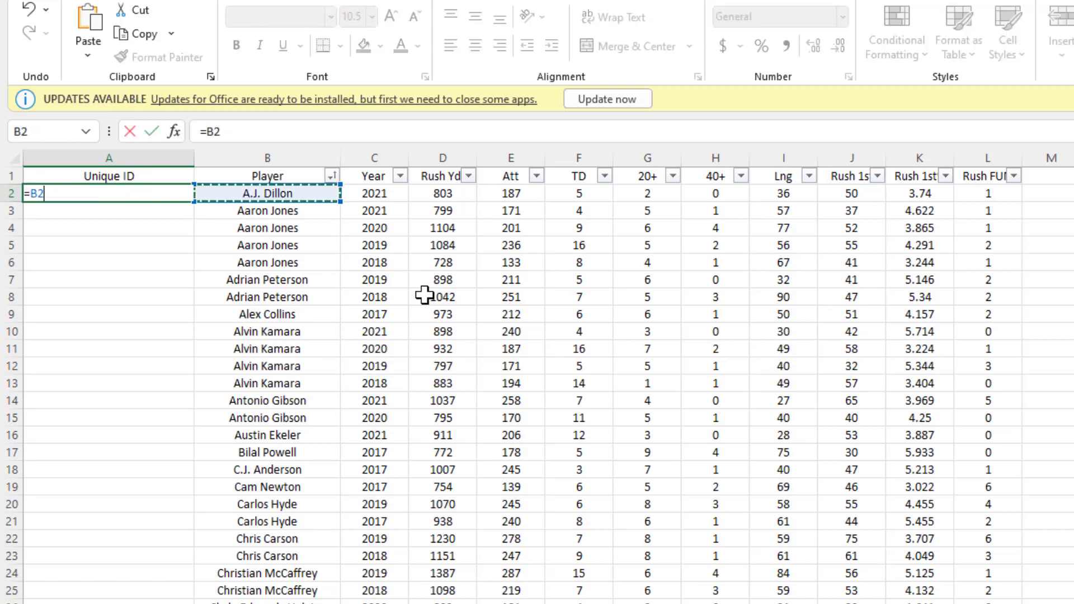
pyautogui.write('&')
pyautogui.press('Right')
pyautogui.press('Right')
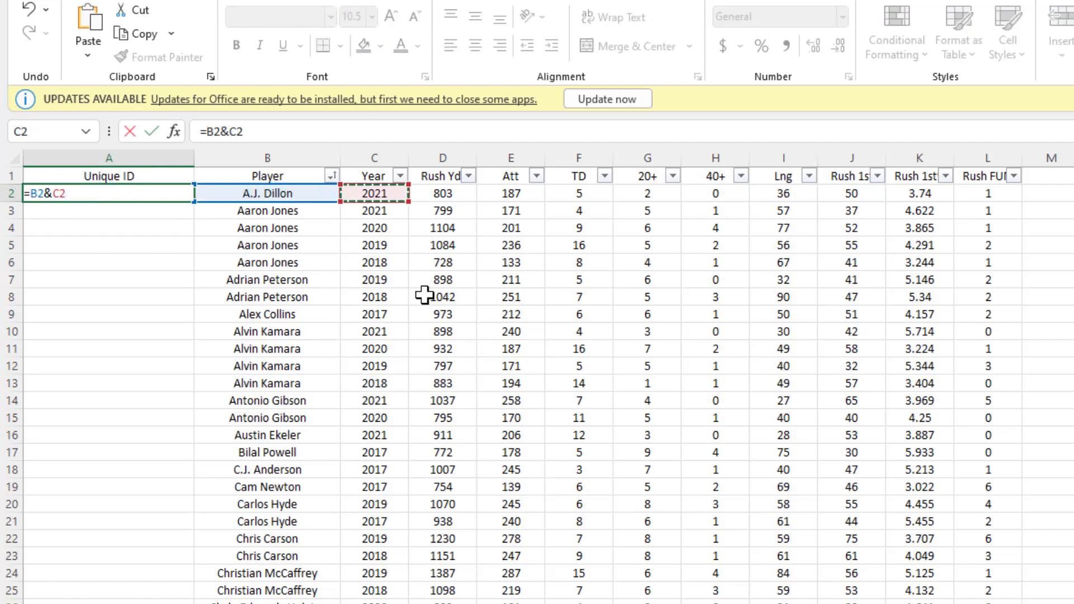
pyautogui.press('Return')
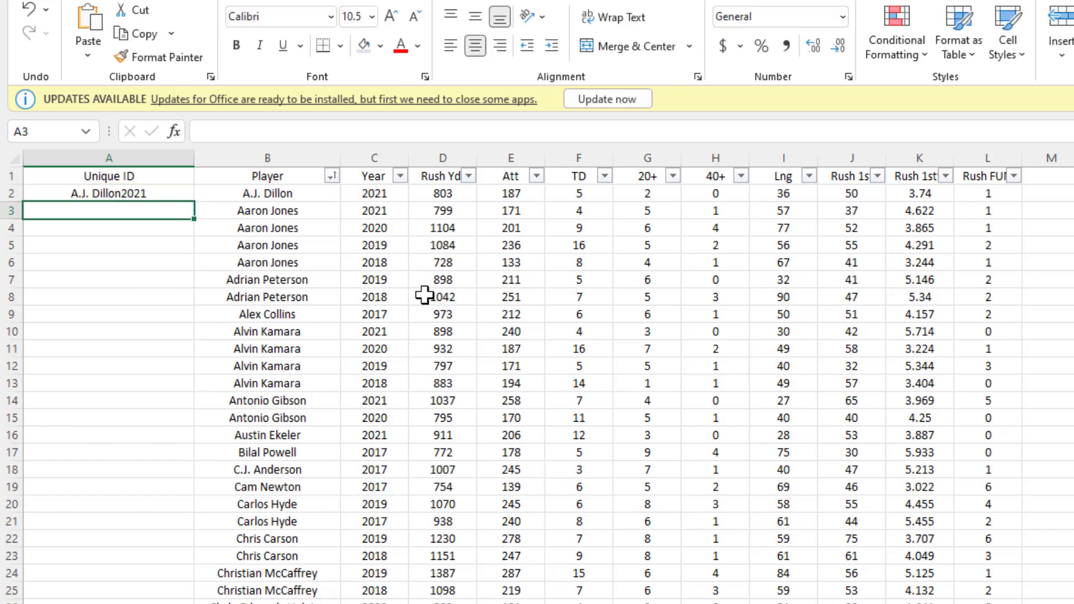
# Copy the =B2&C2 formula from A2 down the entire Unique ID column
pyautogui.click(164, 195)
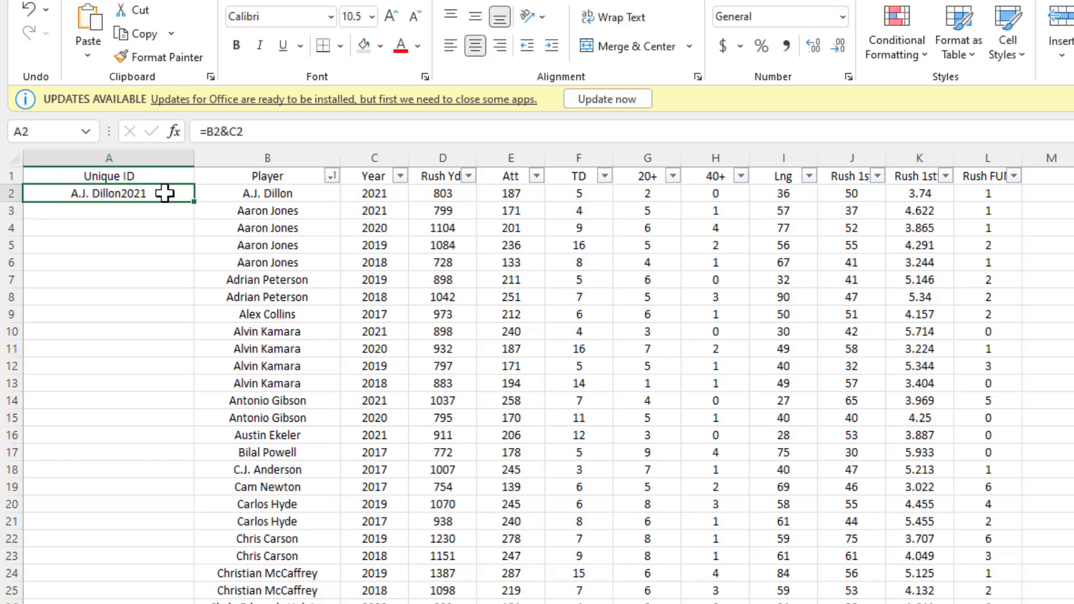
pyautogui.doubleClick(196, 203)
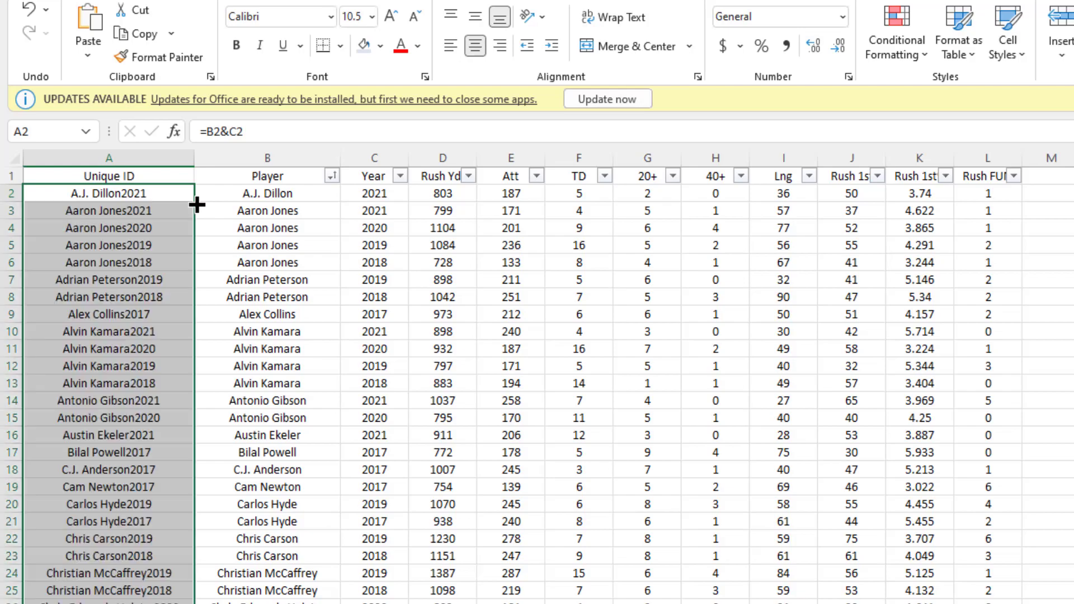
pyautogui.click(173, 173)
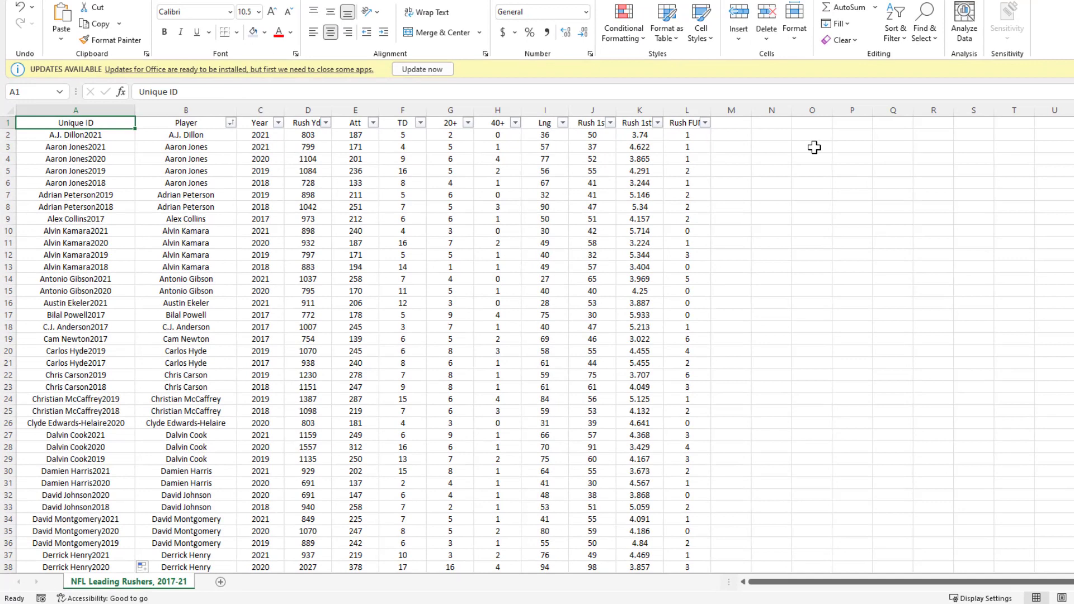
pyautogui.click(814, 147)
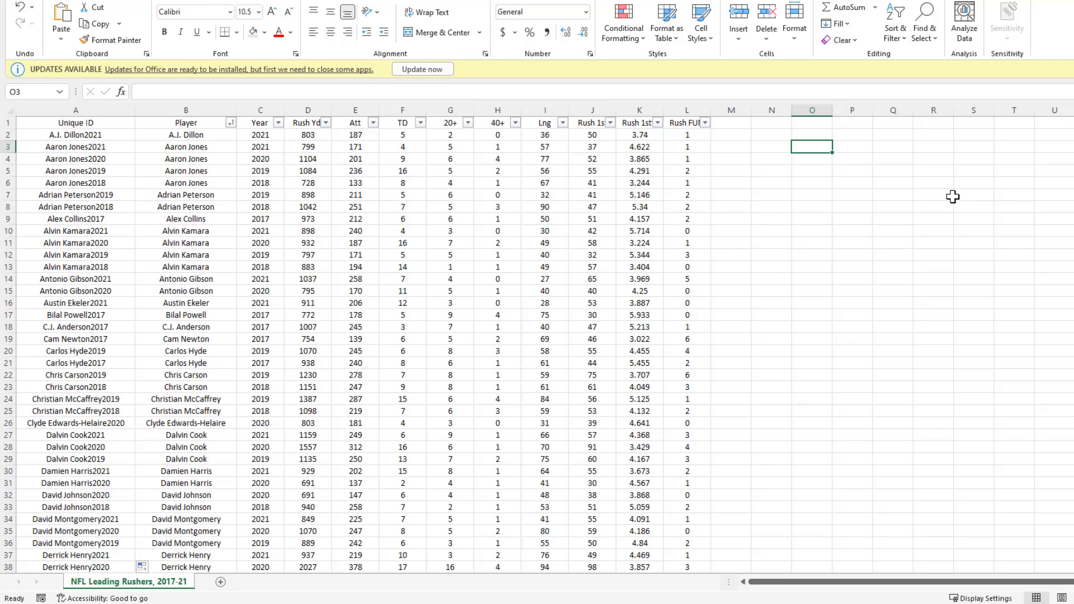
# Enter lookup key 'Aaron Jones2019' in O3 and a right-aligned 'TD' header in P2
pyautogui.write('Aaron Jones')
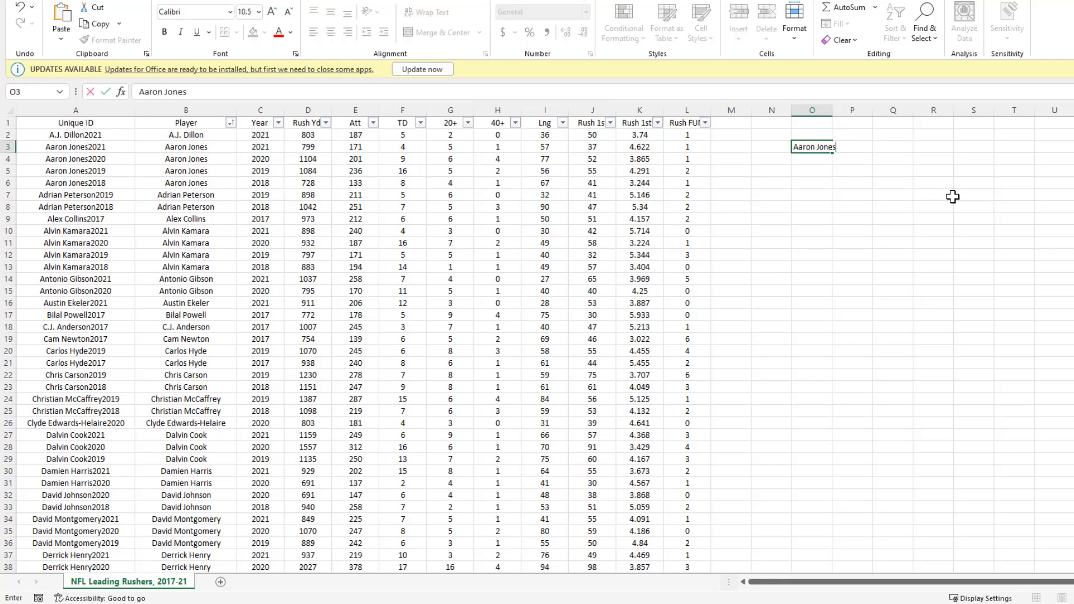
pyautogui.write('2019')
pyautogui.press('Return')
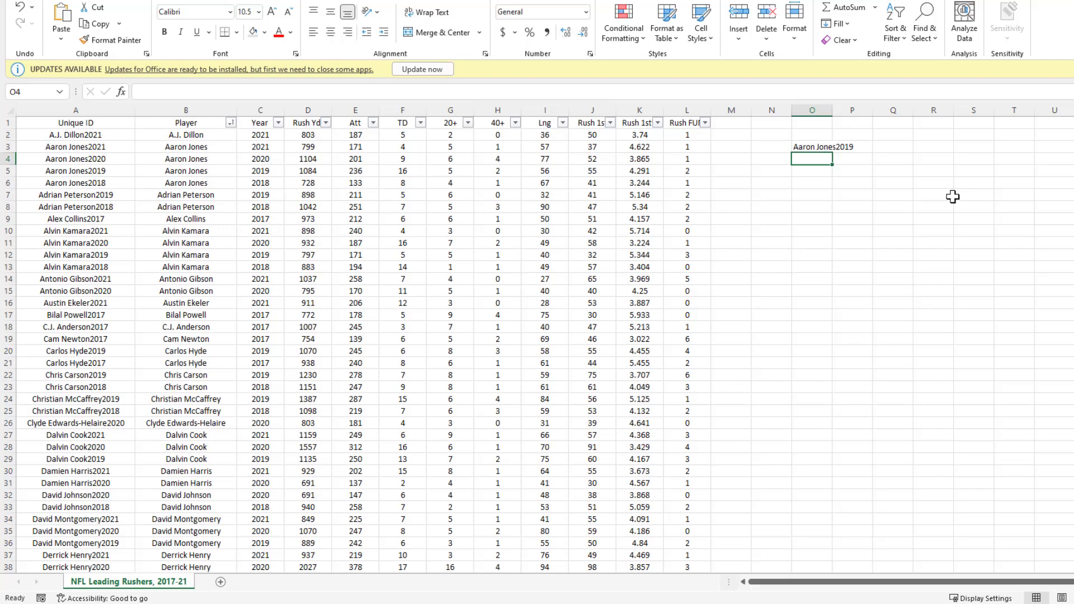
pyautogui.doubleClick(833, 109)
pyautogui.click(878, 134)
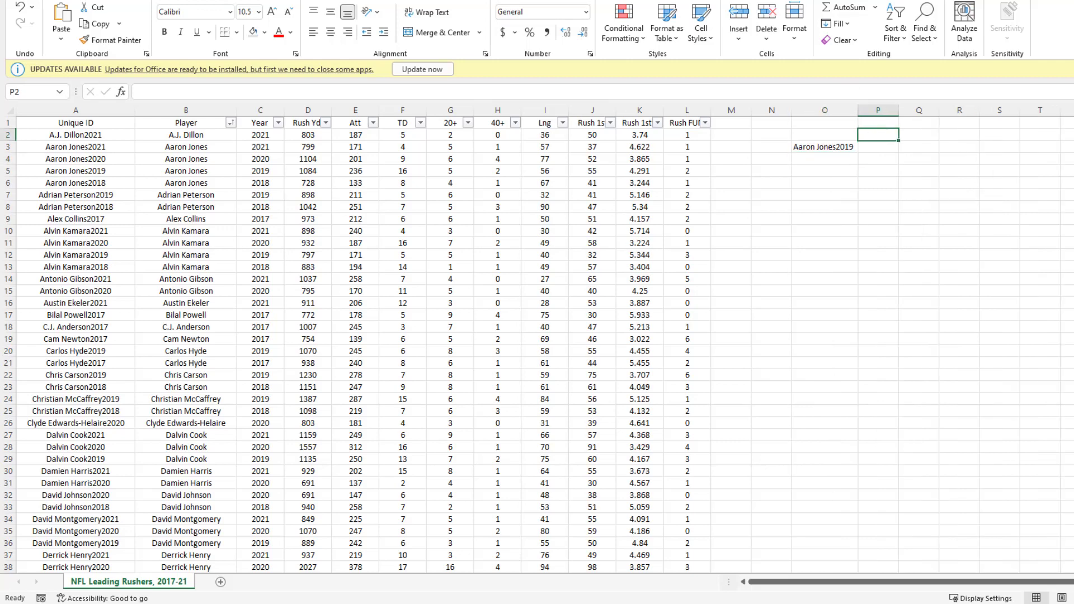
pyautogui.write('TD')
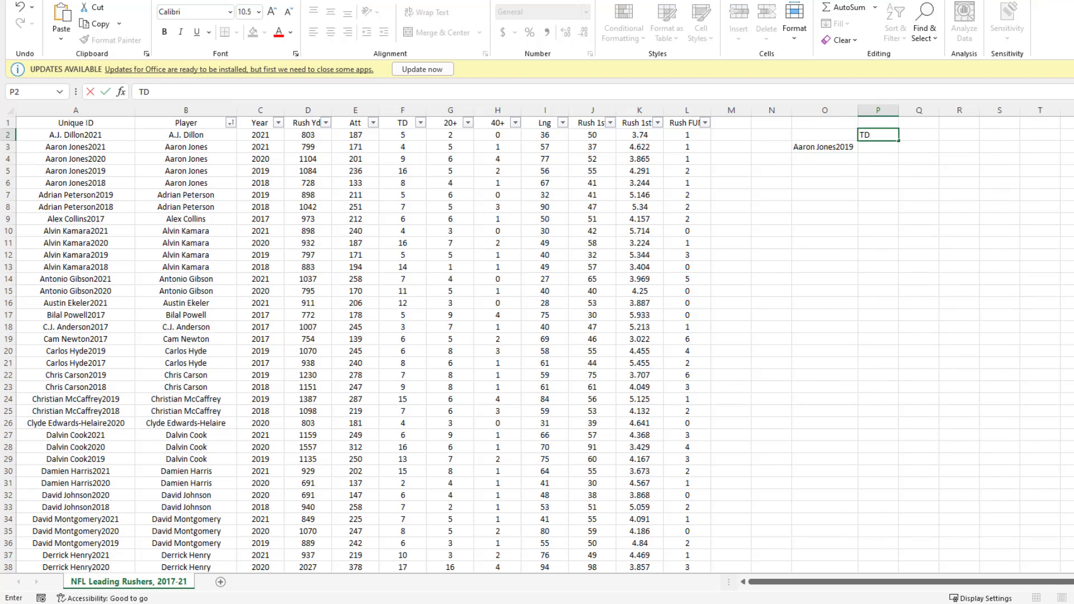
pyautogui.press('Return')
pyautogui.press('Up')
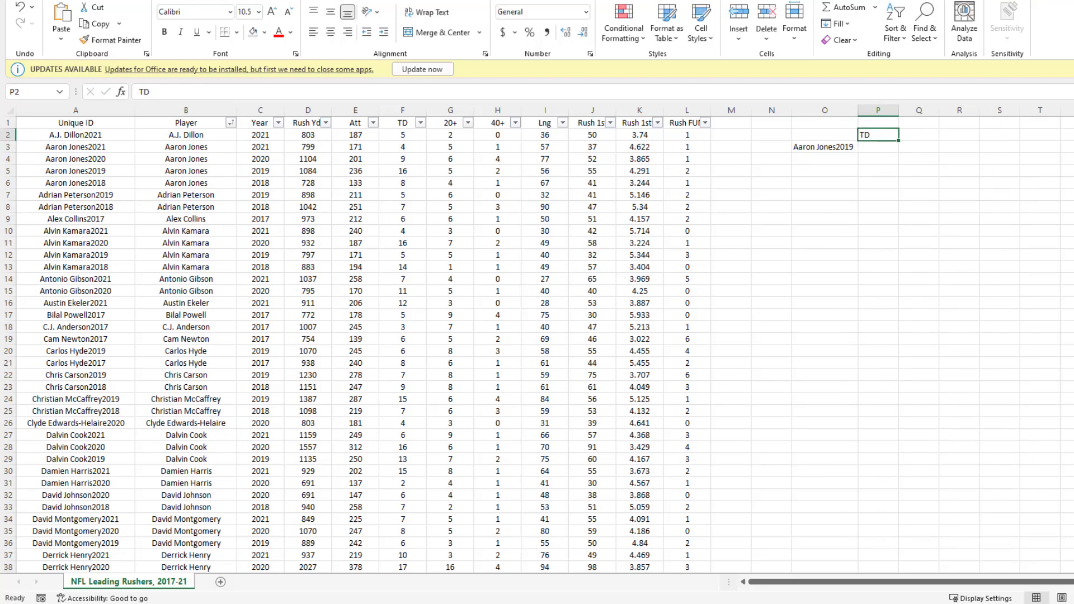
pyautogui.click(347, 32)
pyautogui.press('Return')
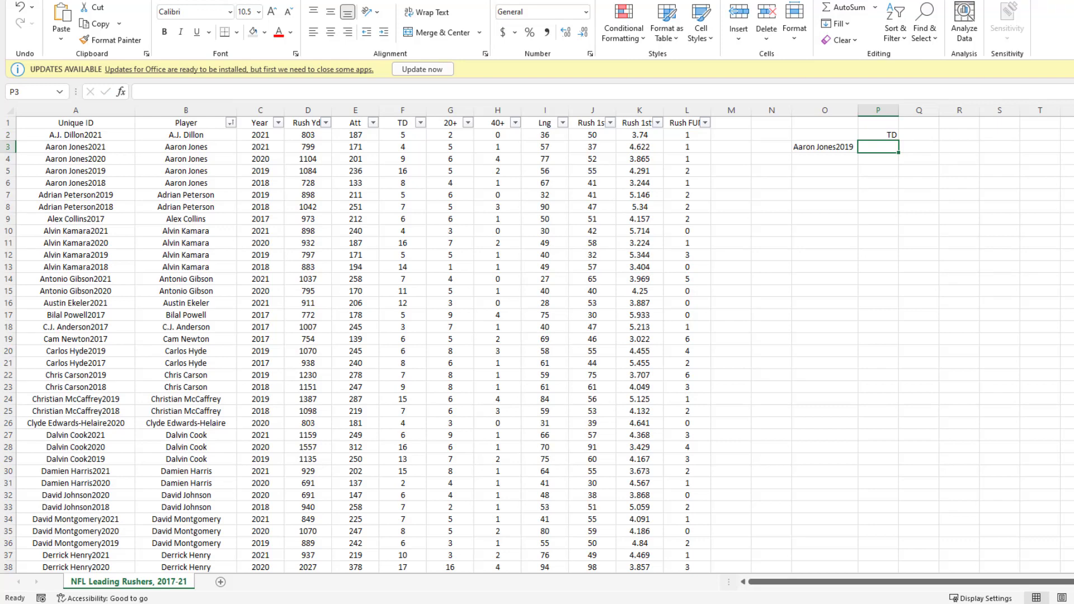
# In P3, enter =INDEX(A:L,MATCH(O3,A:A,0),MATCH(P2,A1:L1,0))
pyautogui.write('=INDEX(')
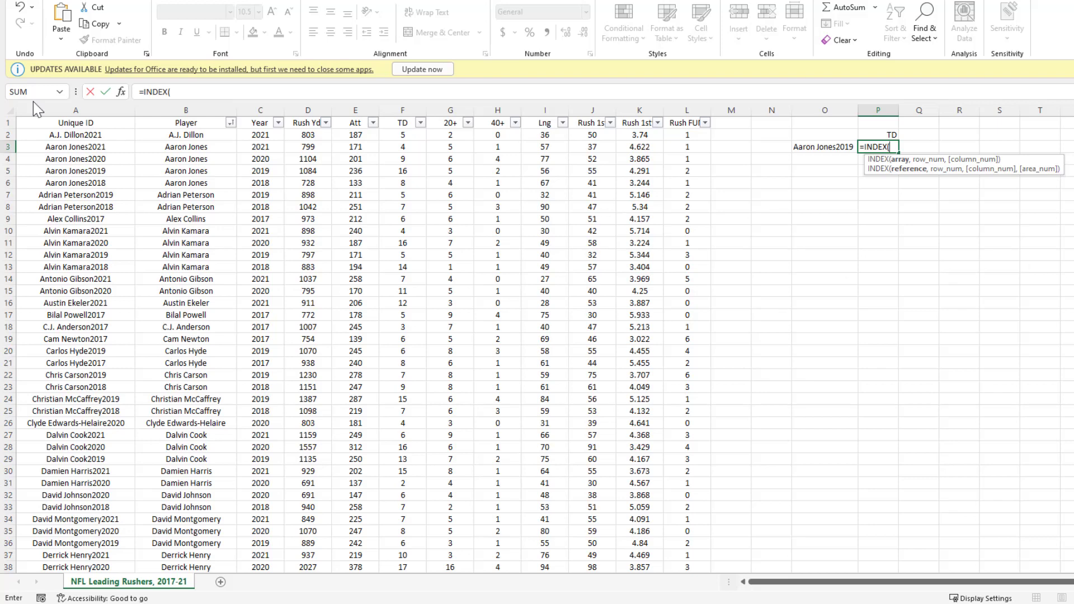
pyautogui.moveTo(51, 104); pyautogui.dragTo(705, 129)
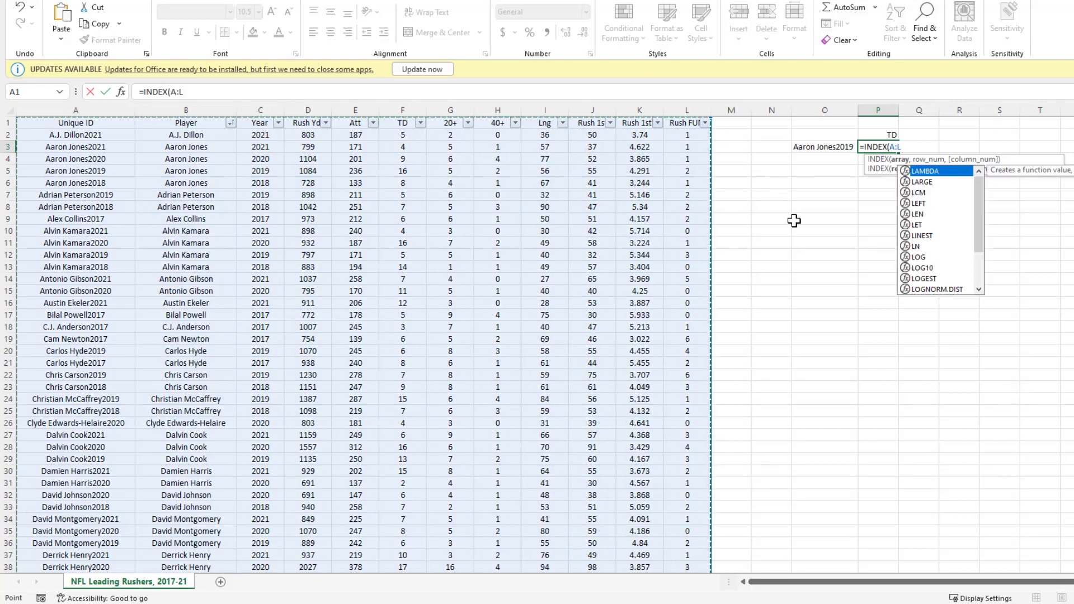
pyautogui.write(',')
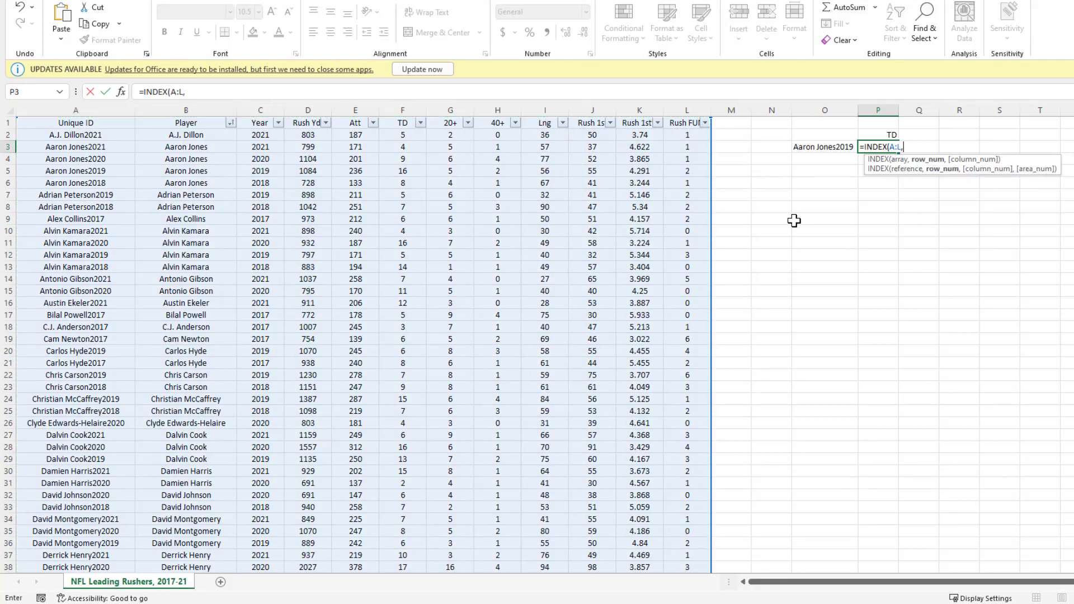
pyautogui.write('MATCH')
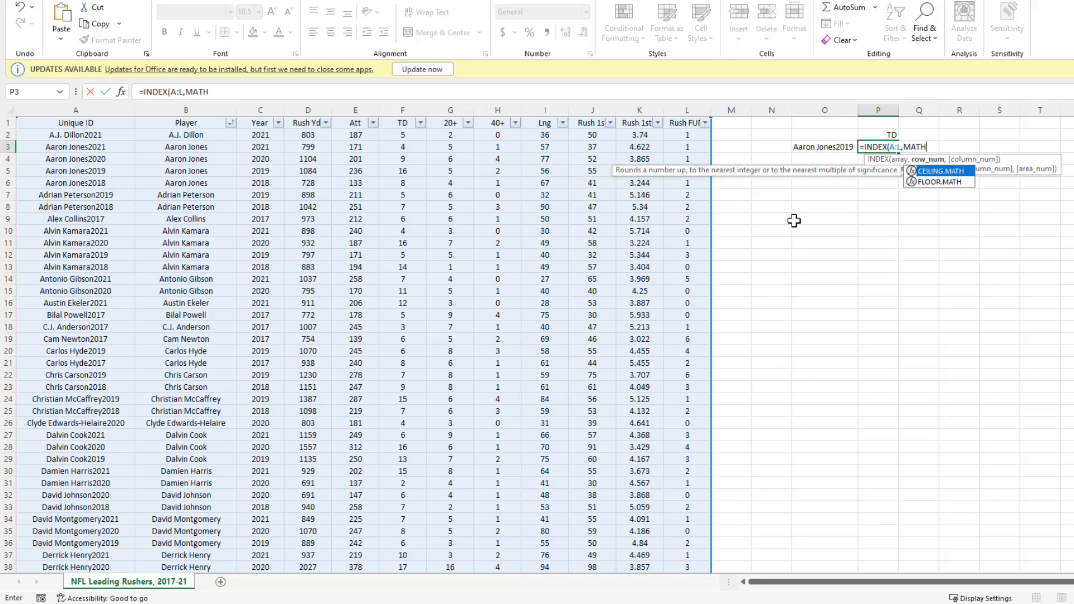
pyautogui.write('(')
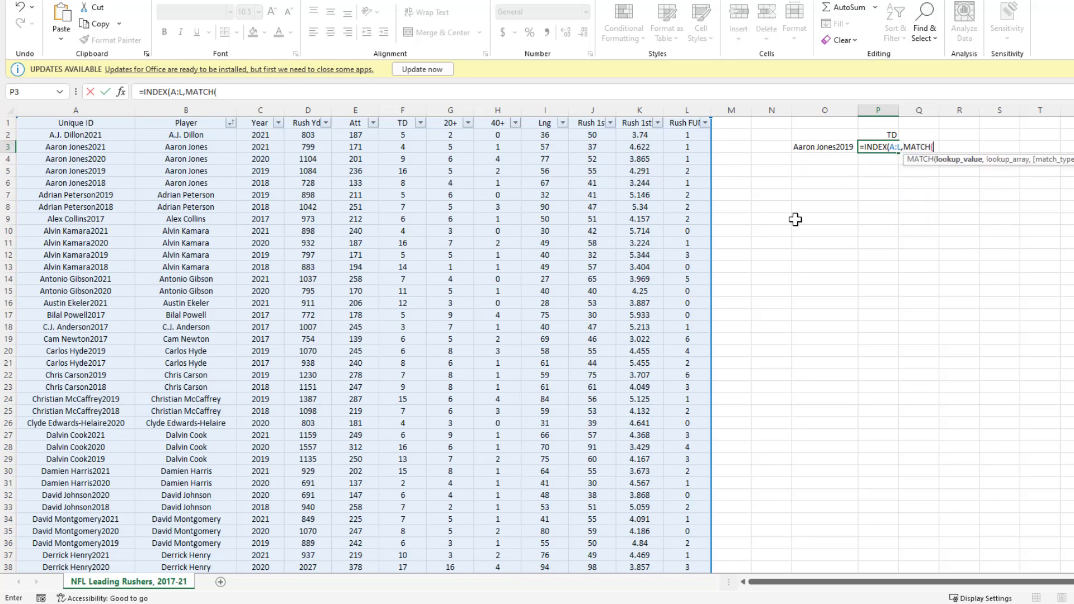
pyautogui.click(820, 147)
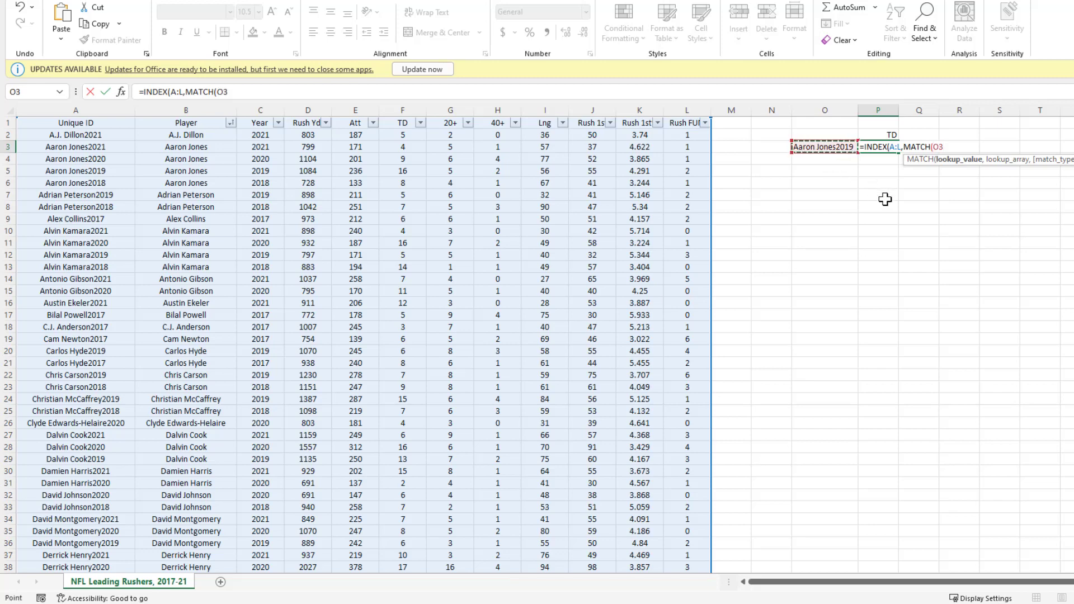
pyautogui.write(',')
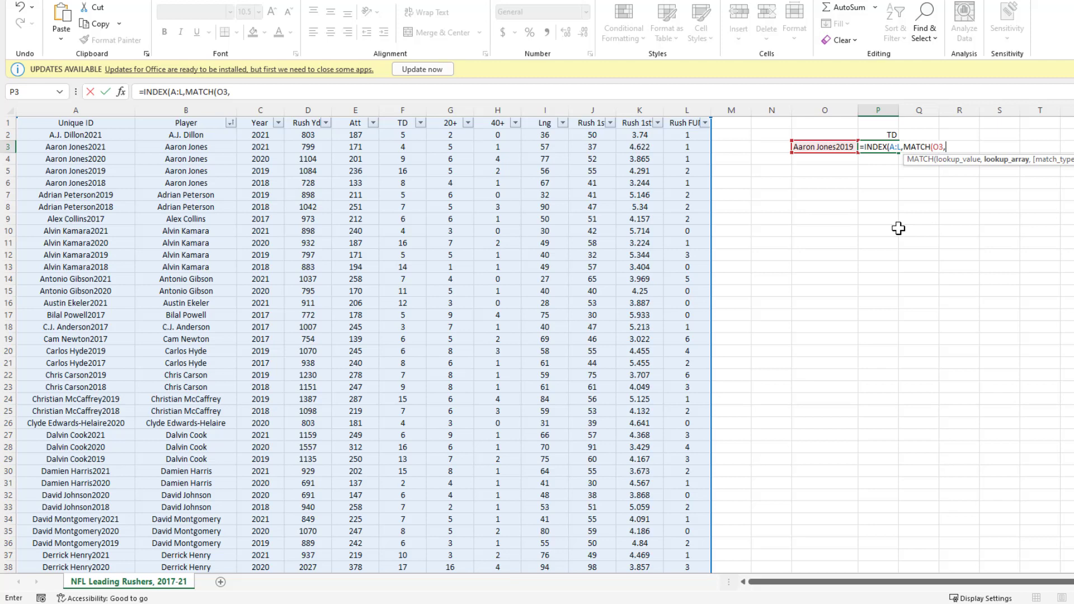
pyautogui.click(75, 105)
pyautogui.write(',')
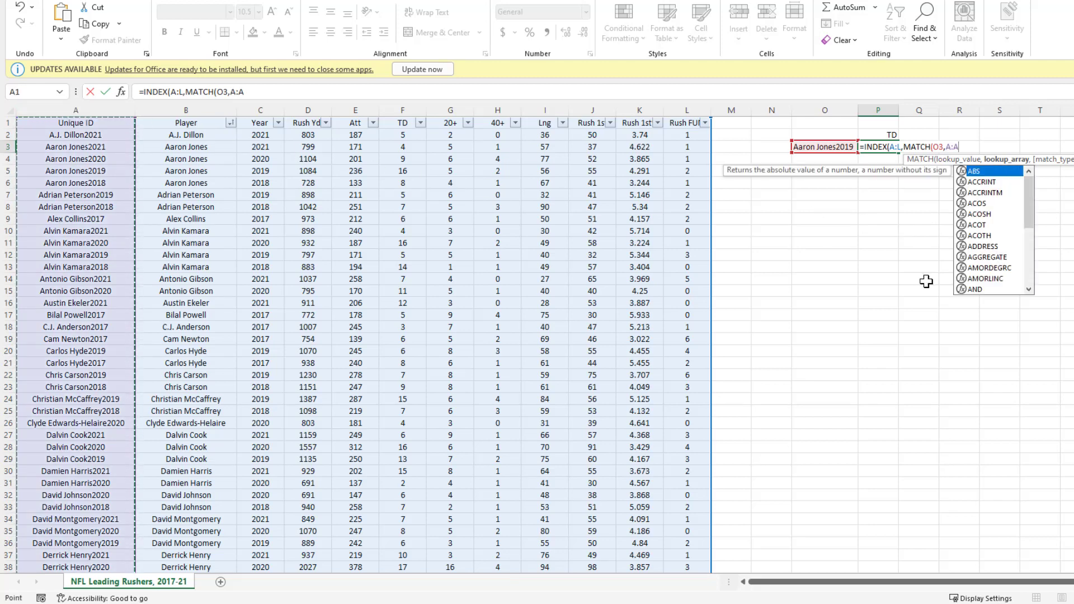
pyautogui.write('0')
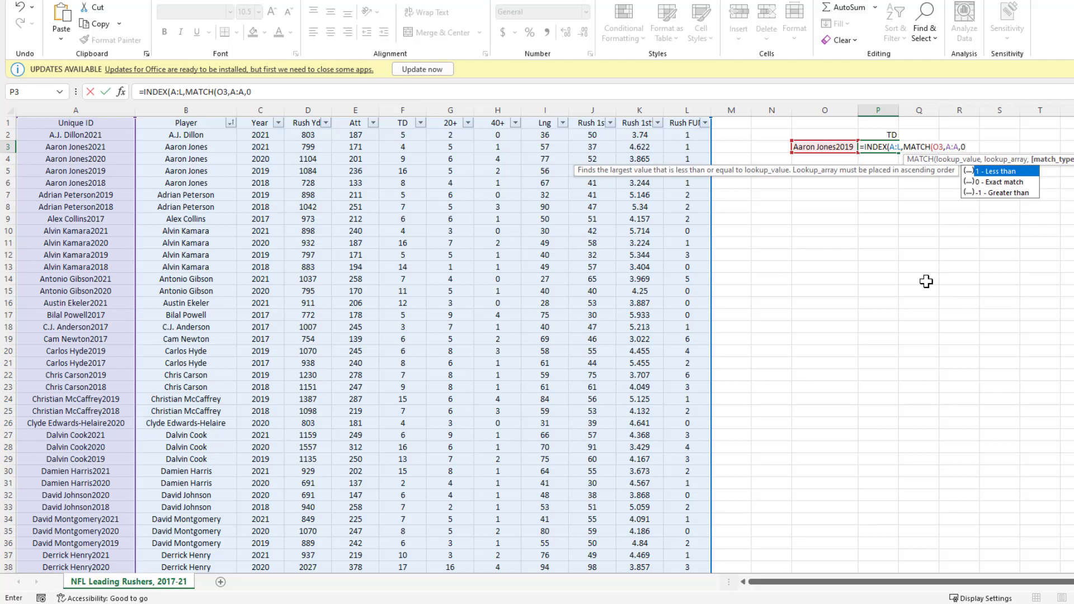
pyautogui.write('),')
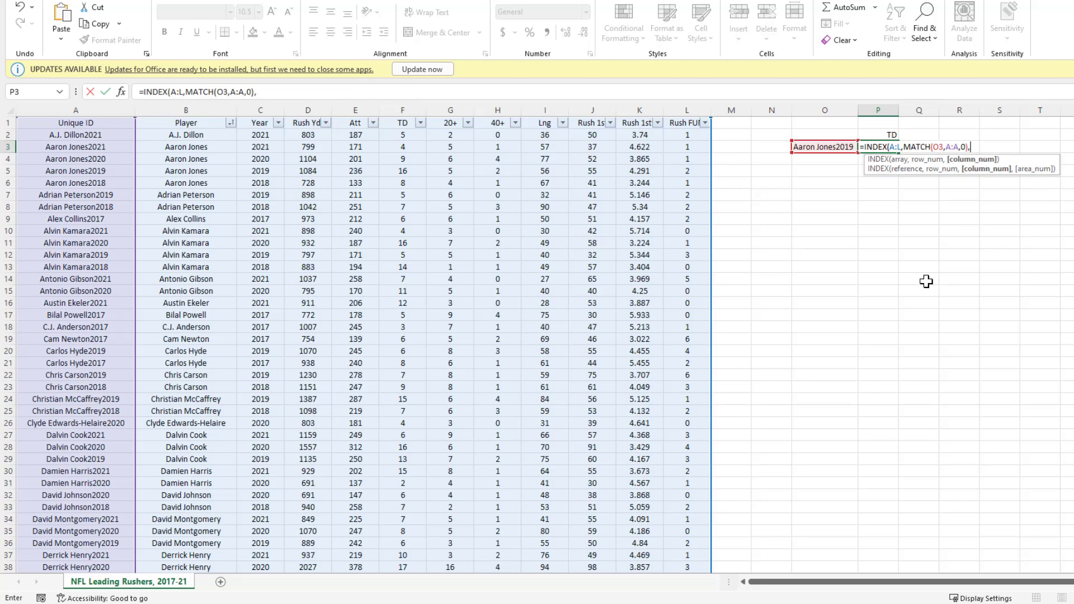
pyautogui.write('MATCH(')
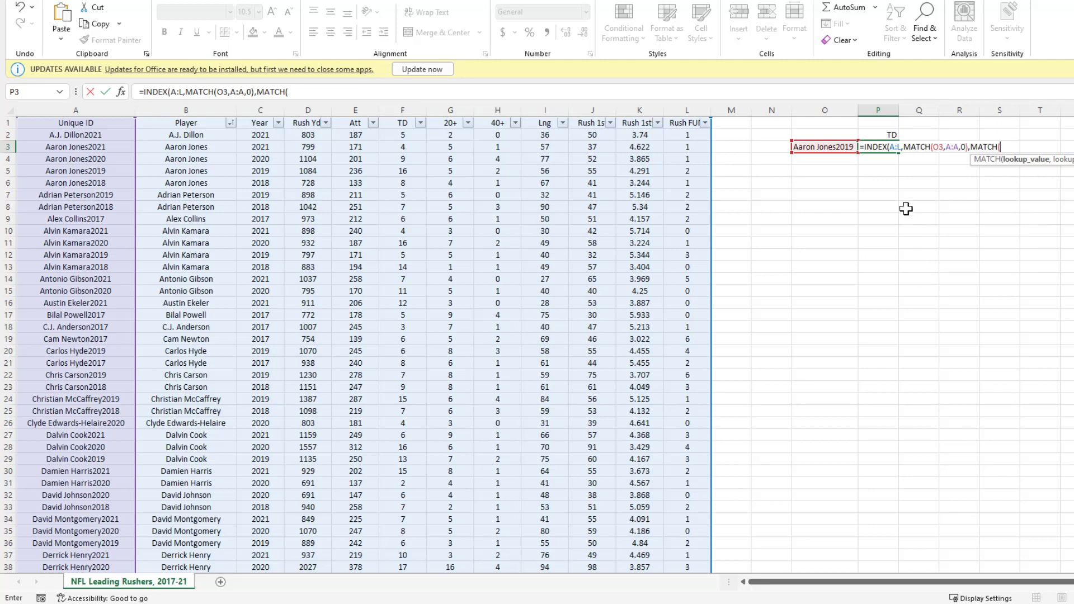
pyautogui.click(880, 135)
pyautogui.click(880, 136)
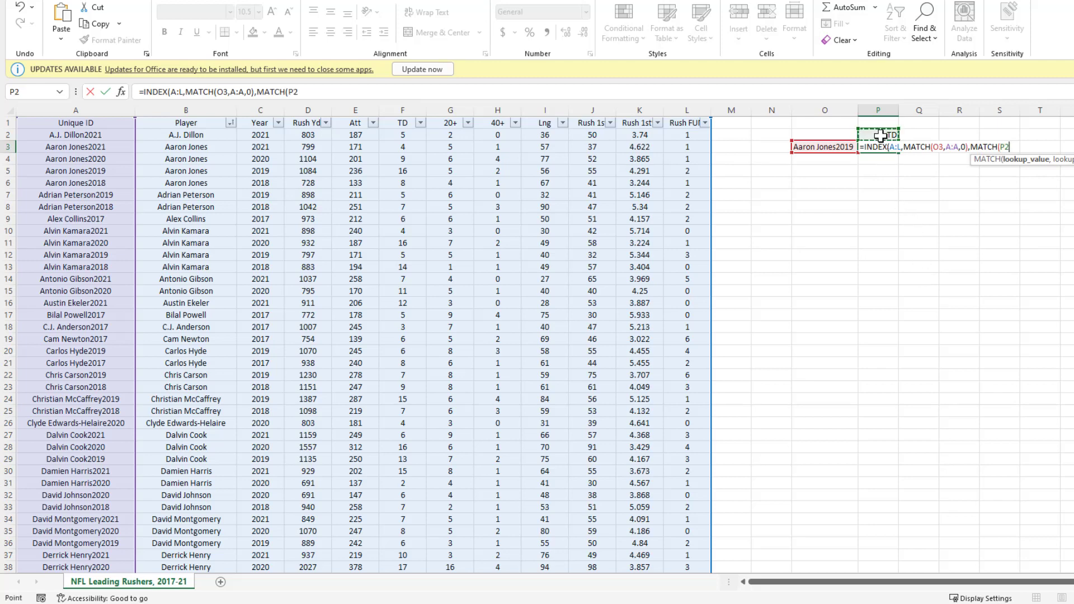
pyautogui.write(',')
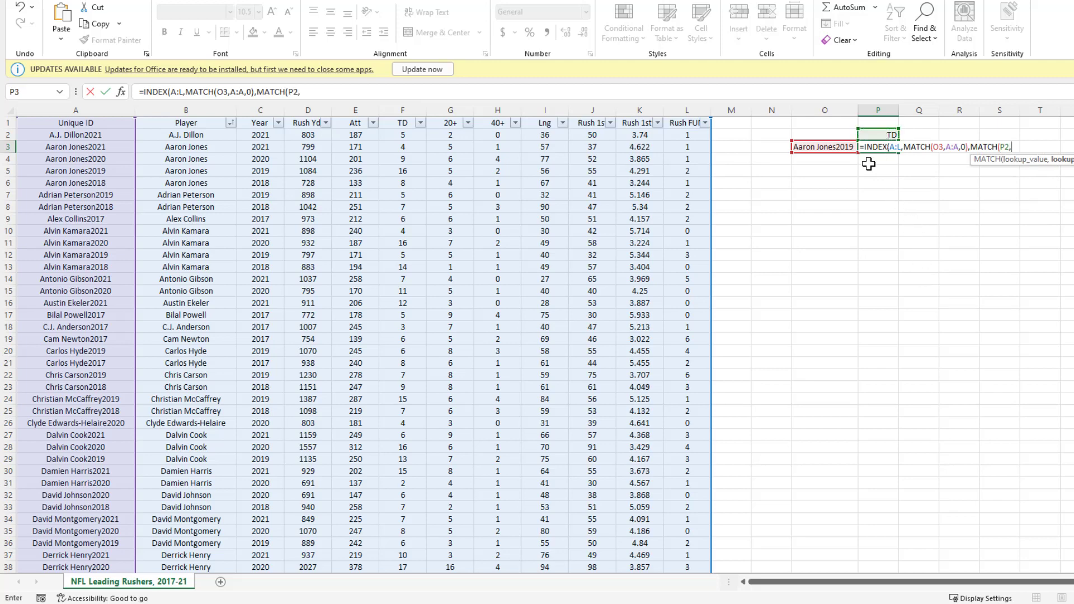
pyautogui.moveTo(90, 123); pyautogui.dragTo(686, 123)
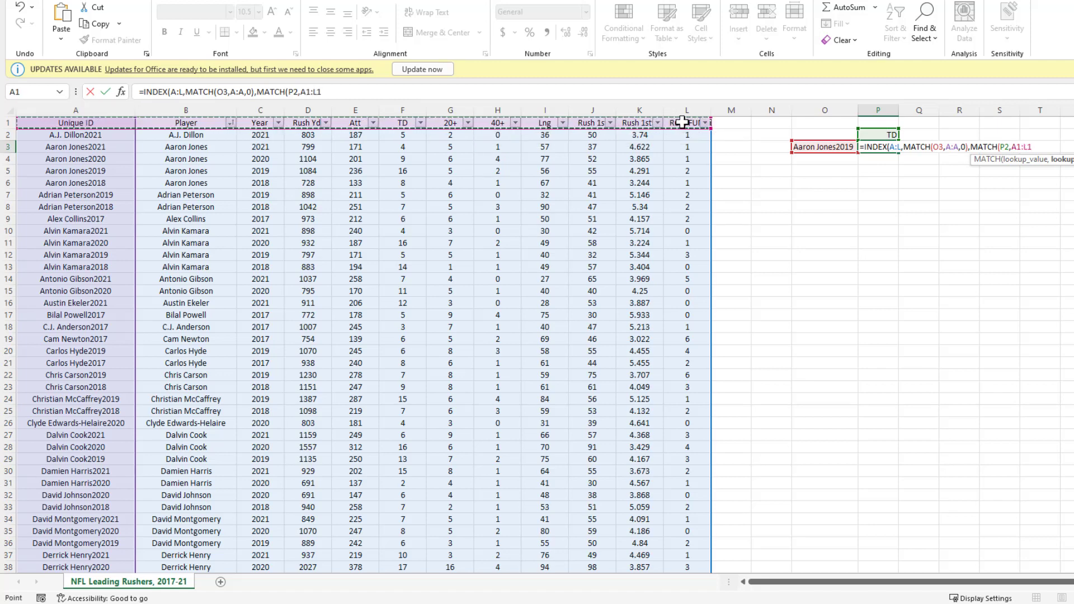
pyautogui.write(',')
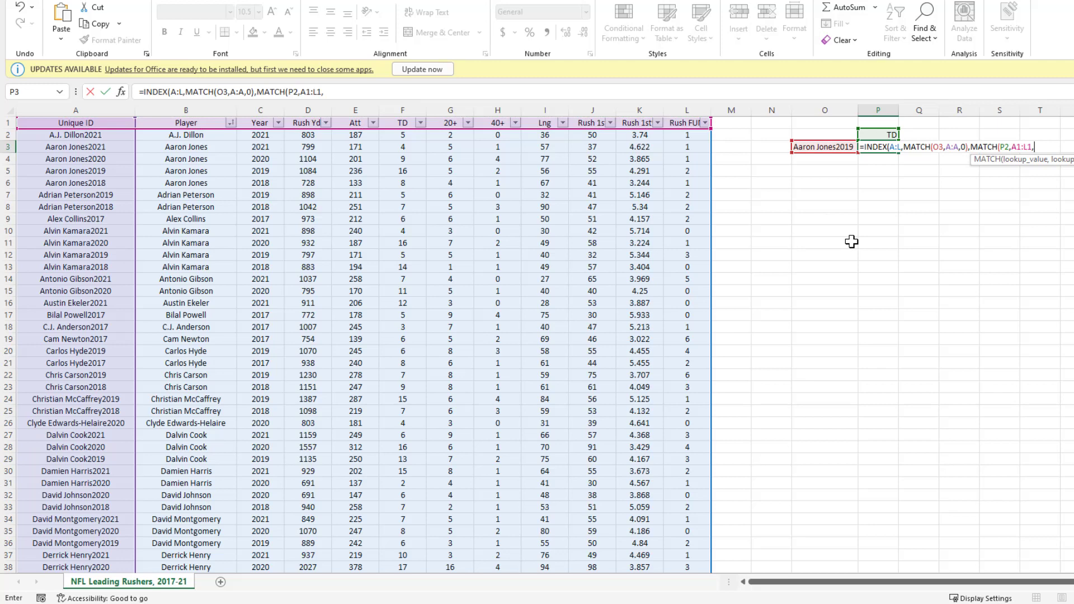
pyautogui.write('0')
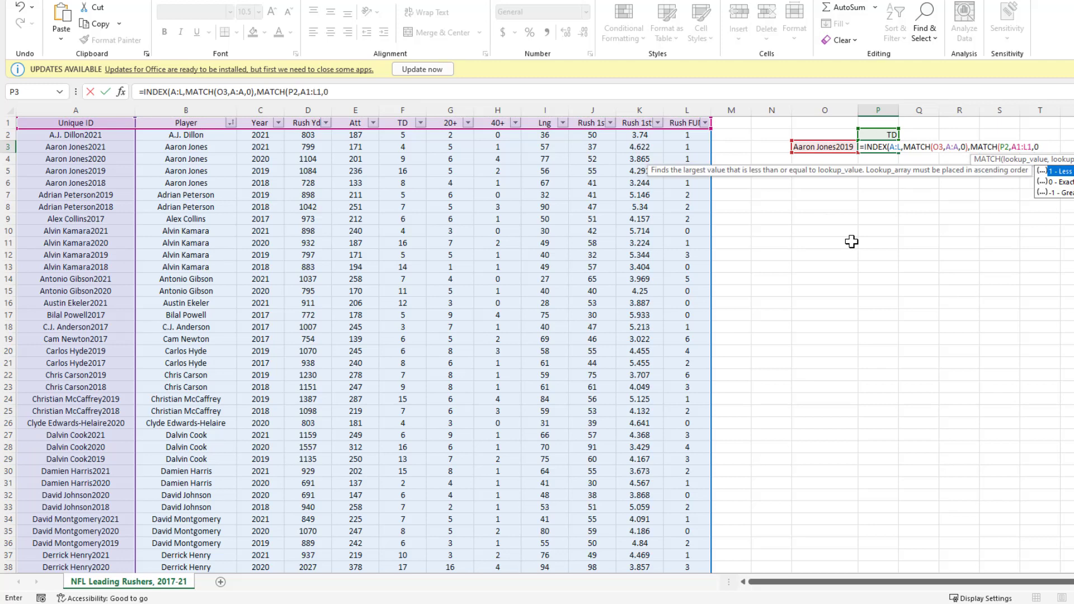
pyautogui.write('))')
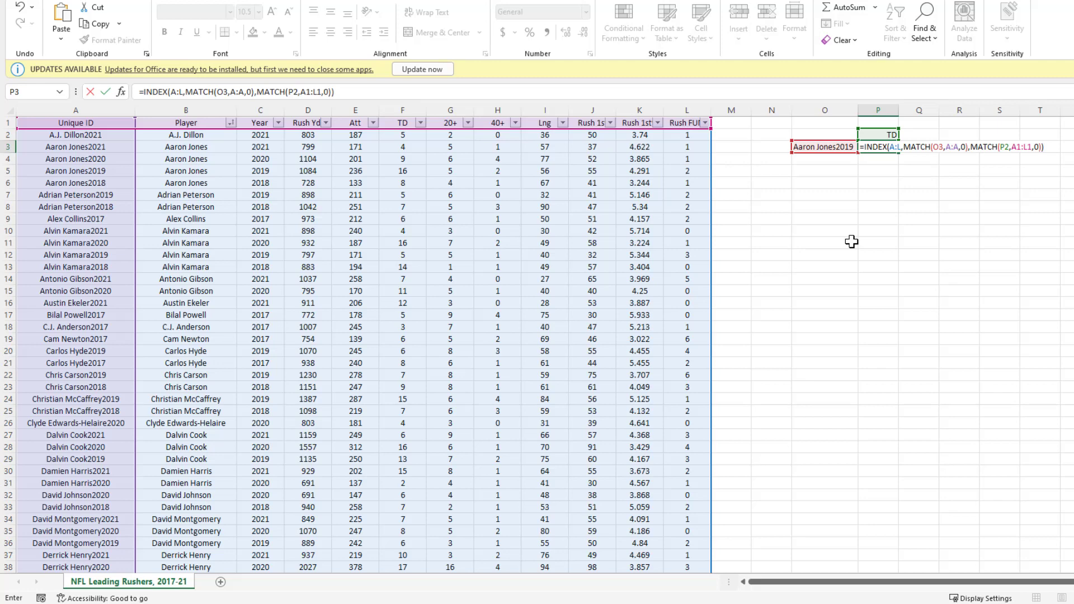
pyautogui.press('Return')
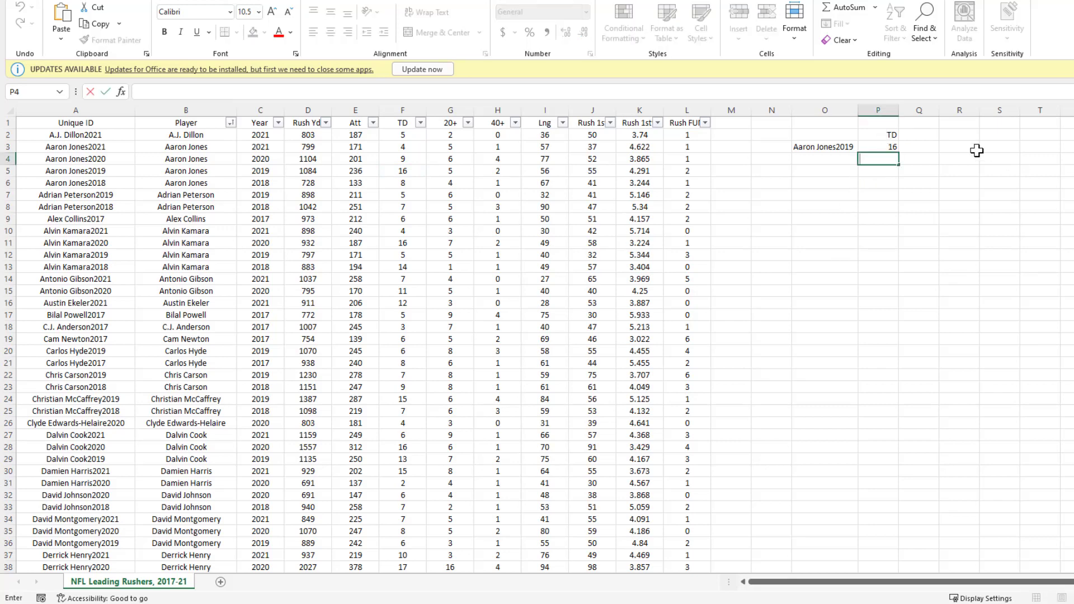
# Overwrite the P2 header with '20+' so the lookup returns 5
pyautogui.press('Up')
pyautogui.press('Up')
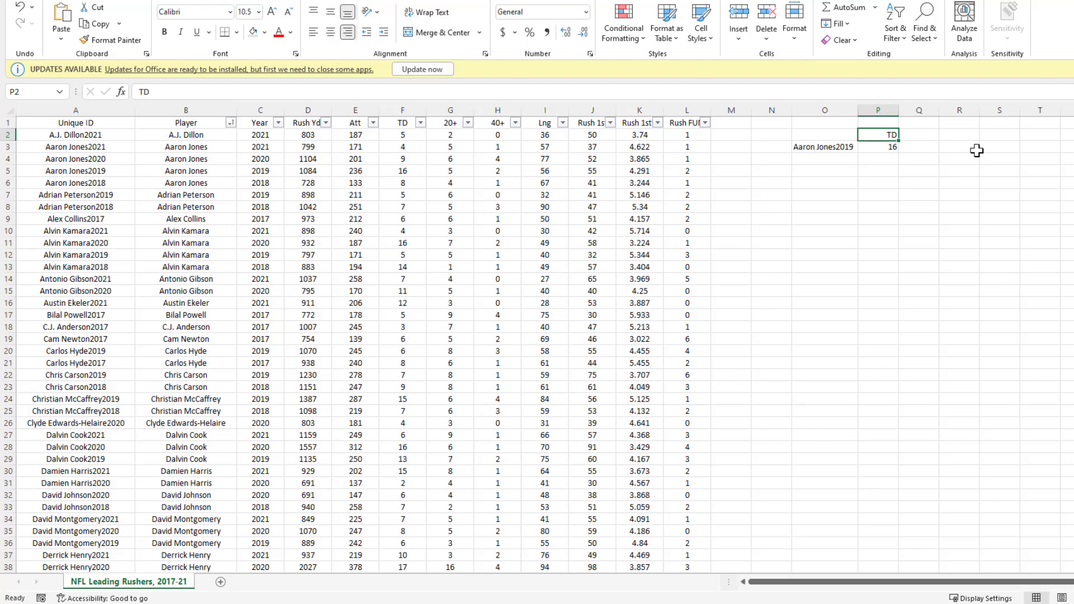
pyautogui.write('20+')
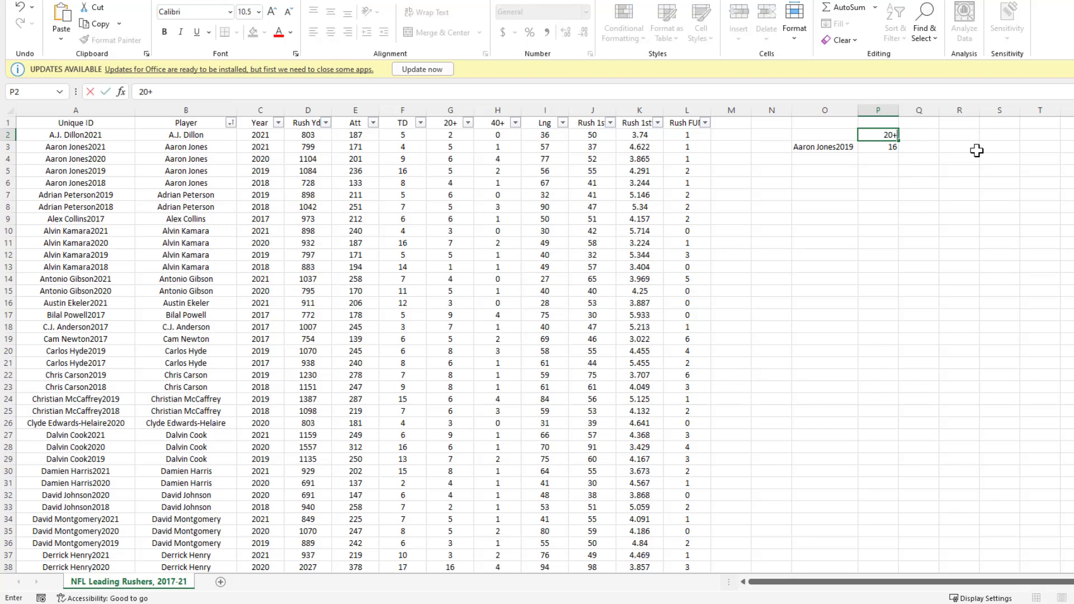
pyautogui.press('Return')
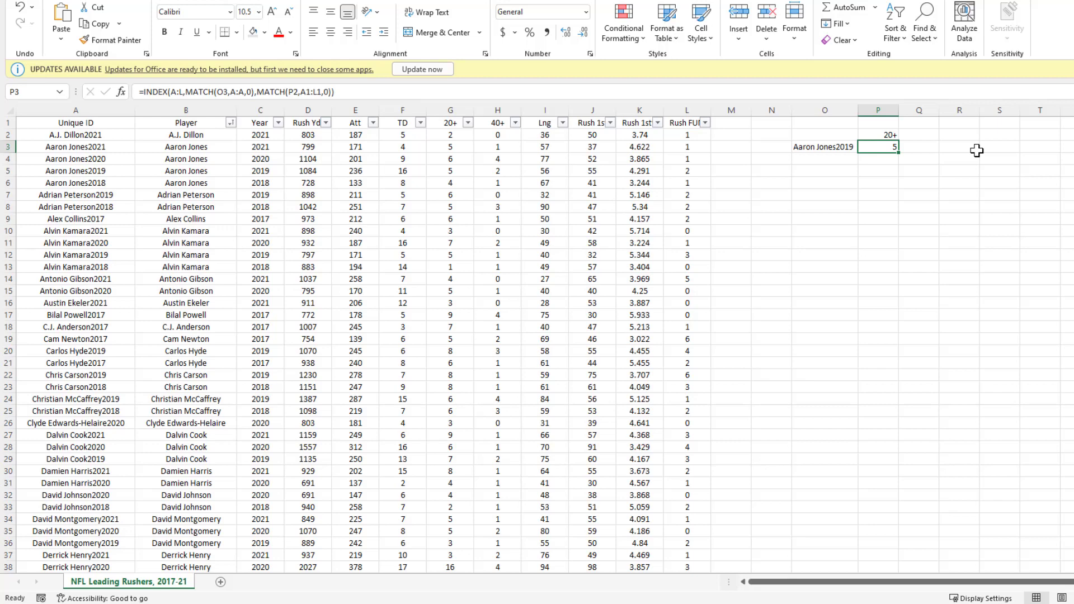
pyautogui.press('Up')
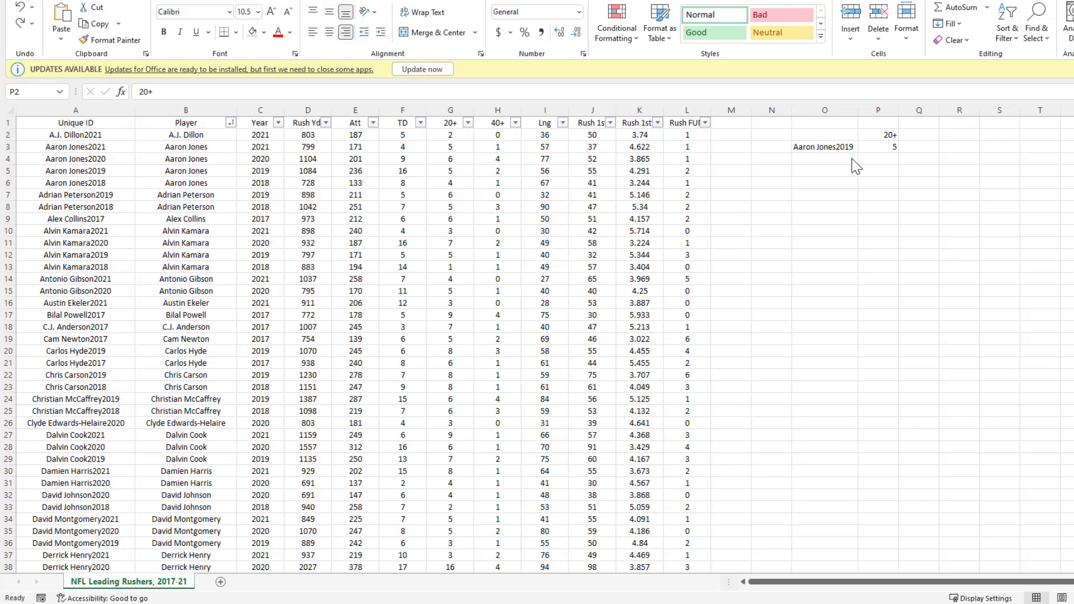
# Clear the test lookup in O2:P3 and type labels 'Player' in O2 and 'Year' in P2
pyautogui.click(833, 136)
pyautogui.moveTo(852, 140); pyautogui.dragTo(873, 149)
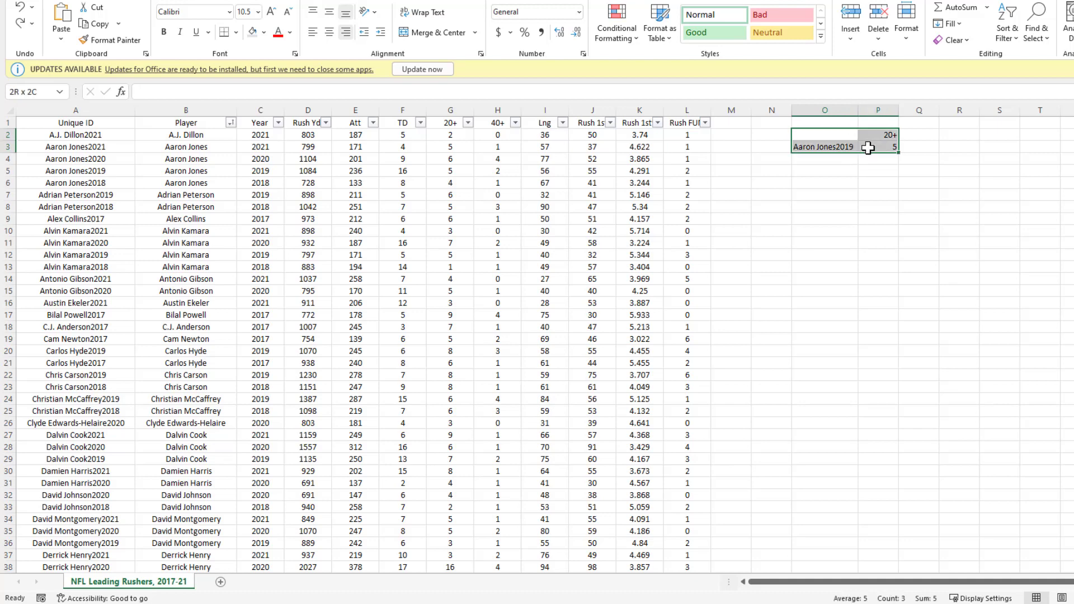
pyautogui.press('Delete')
pyautogui.hotkey('shift', 'BackSpace')
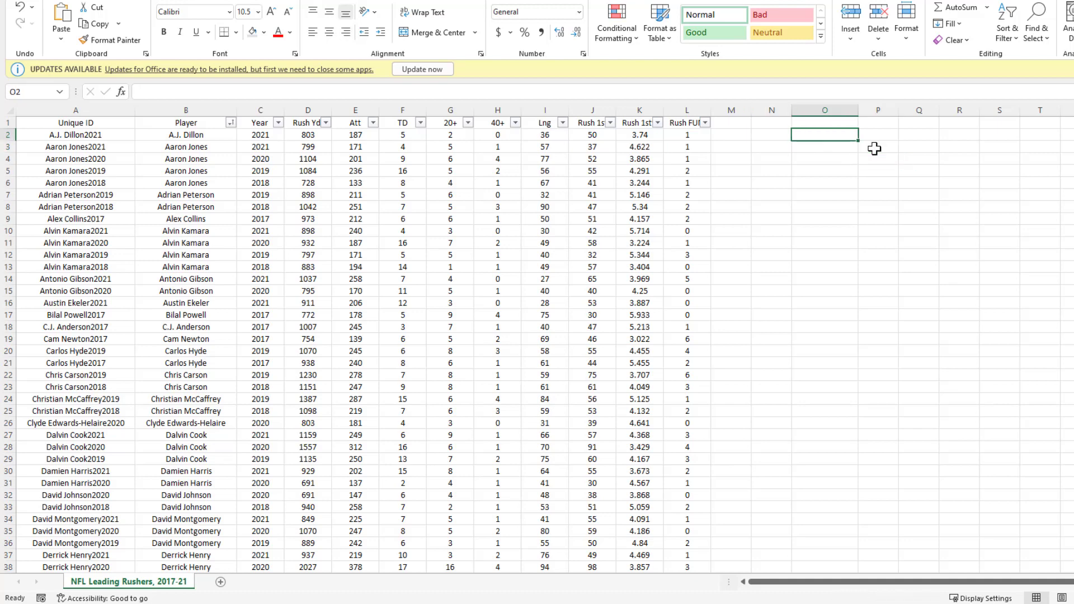
pyautogui.write('Plae')
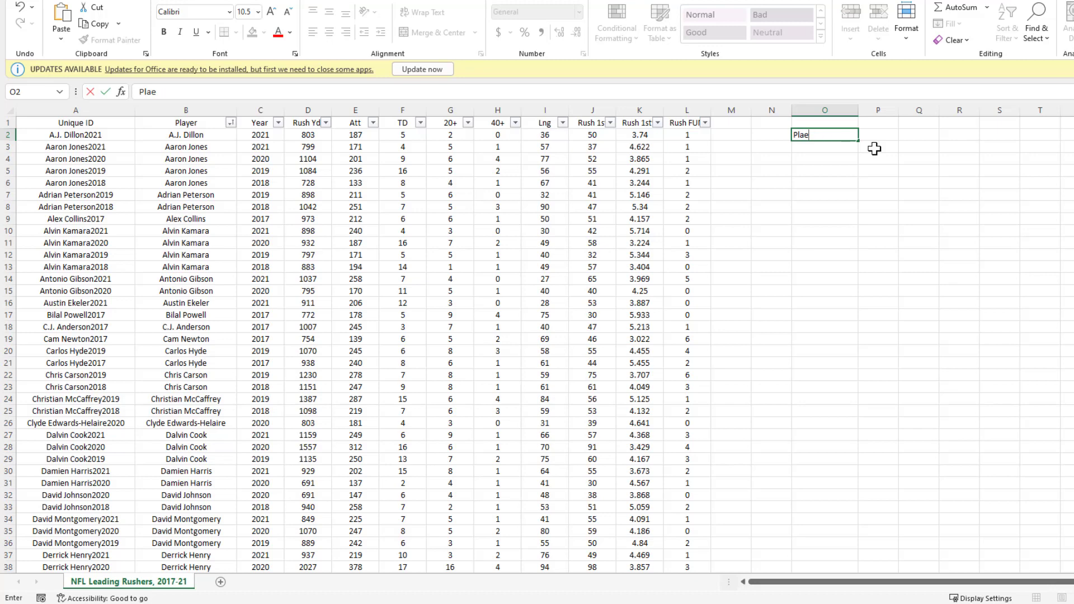
pyautogui.press('BackSpace')
pyautogui.write('yer')
pyautogui.press('Tab')
pyautogui.write('Year')
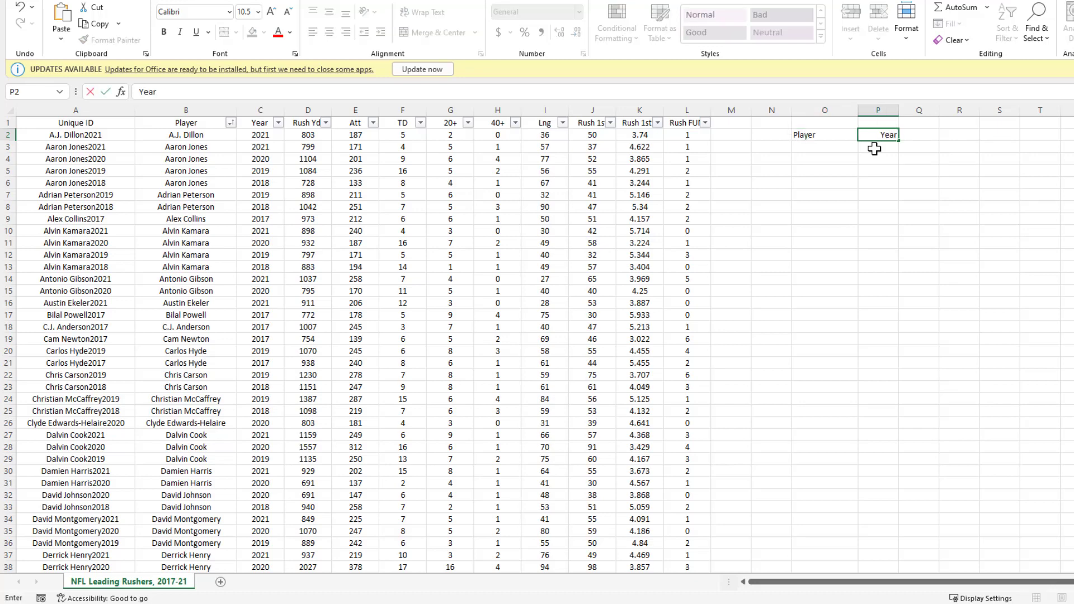
pyautogui.press('Tab')
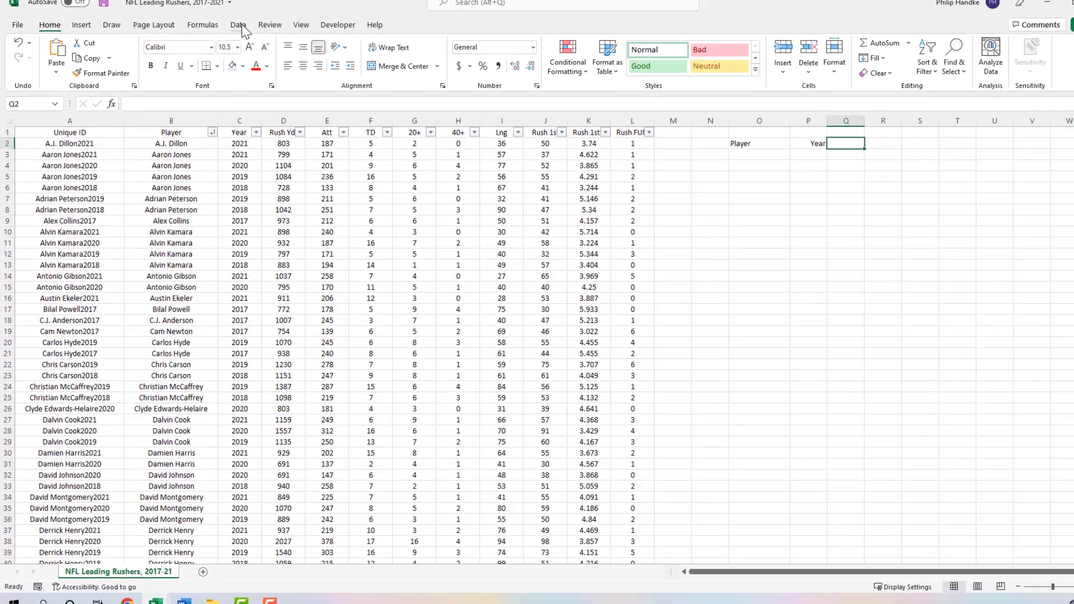
# Add a Data Validation list to Q2 sourced from headers =$D$1:$L$1
pyautogui.click(240, 25)
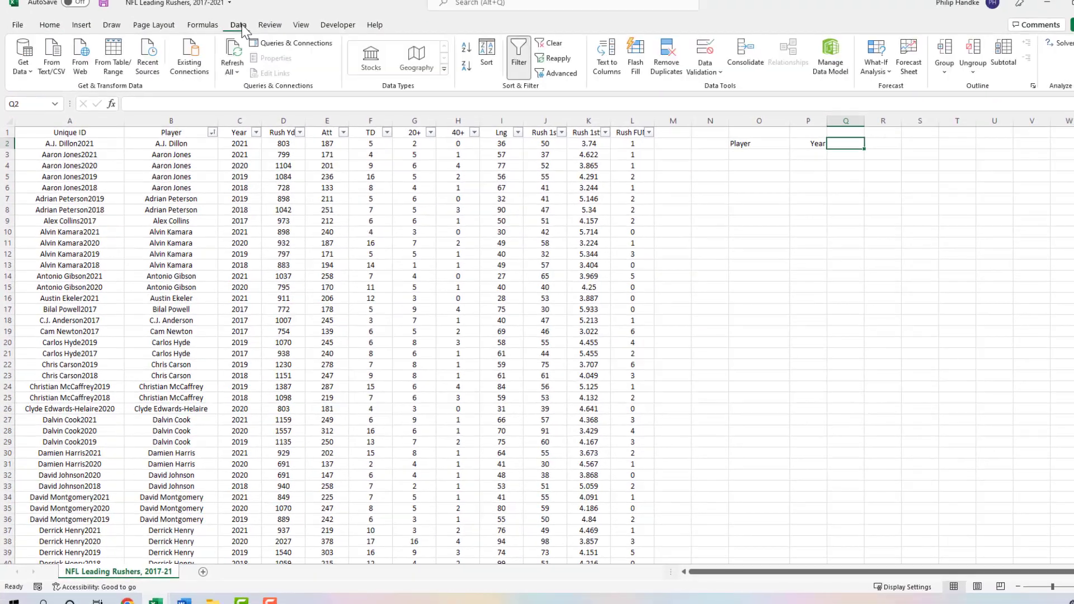
pyautogui.click(721, 72)
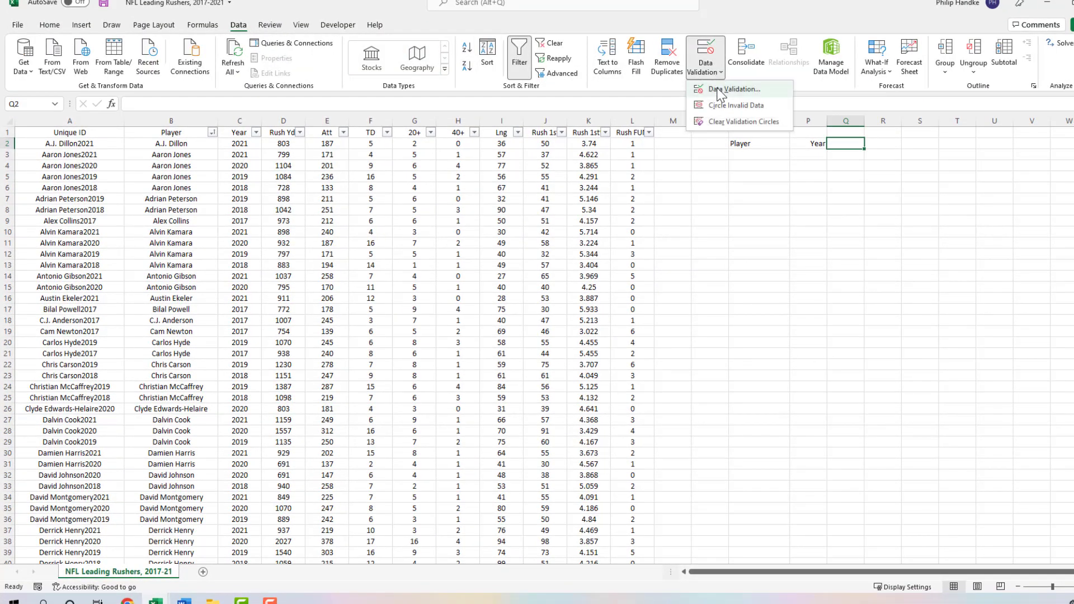
pyautogui.click(728, 89)
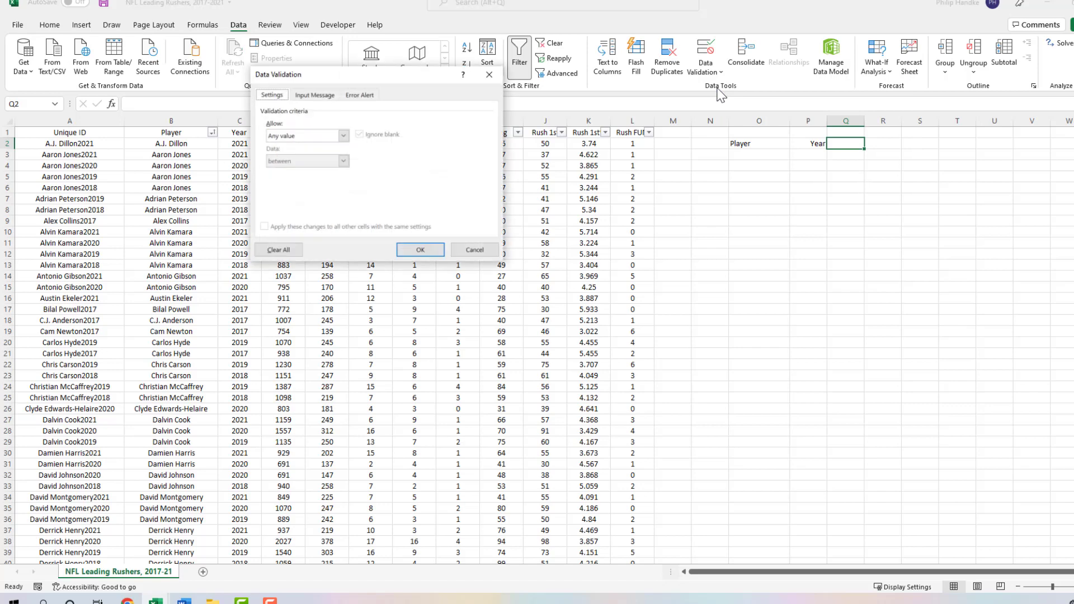
pyautogui.click(343, 136)
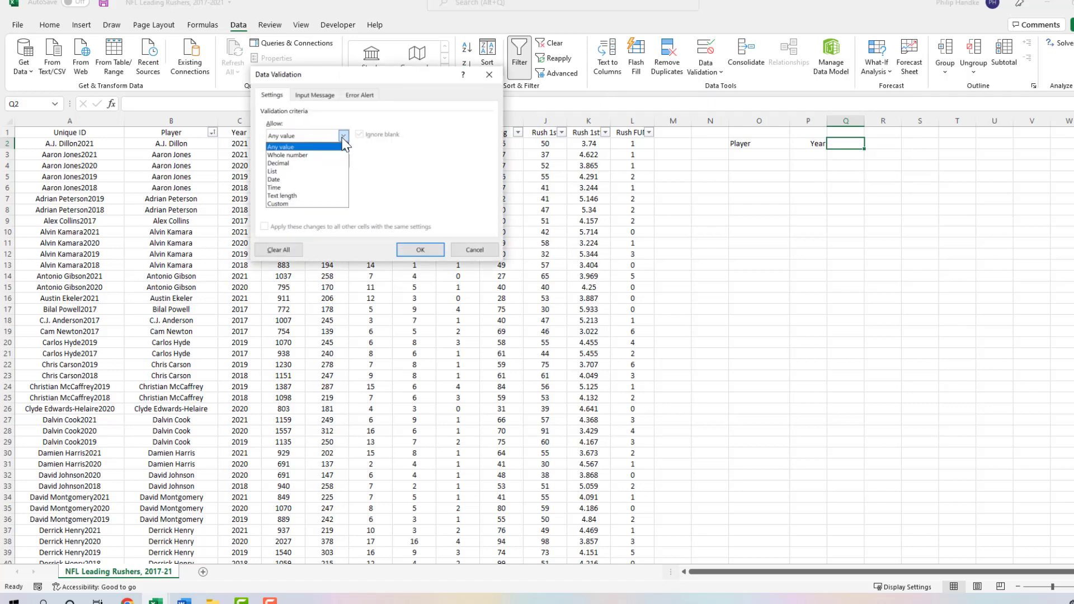
pyautogui.click(298, 172)
pyautogui.click(427, 189)
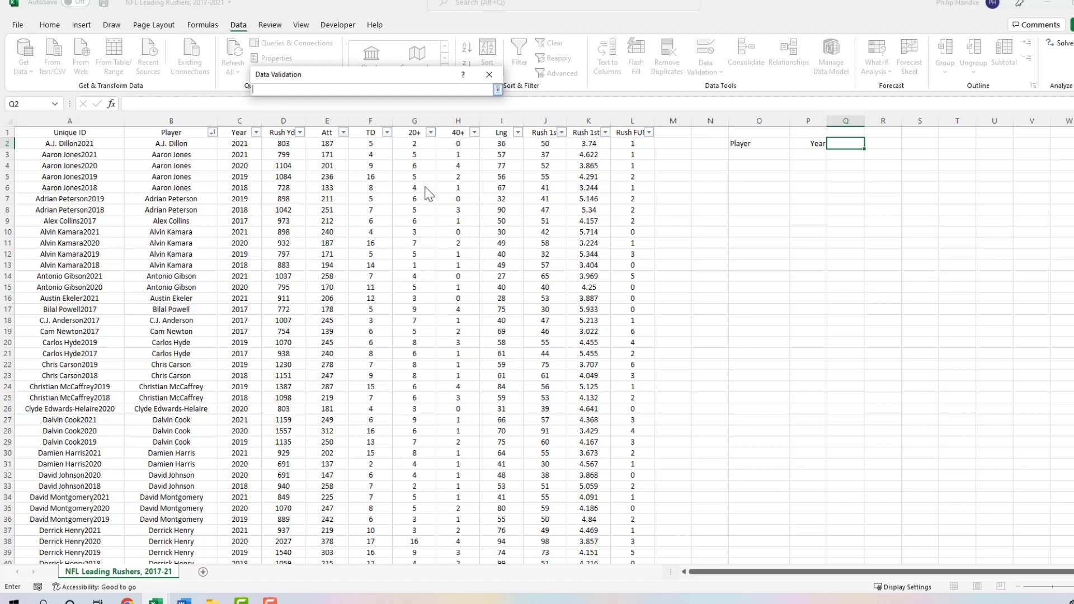
pyautogui.click(283, 133)
pyautogui.moveTo(307, 133); pyautogui.dragTo(635, 133)
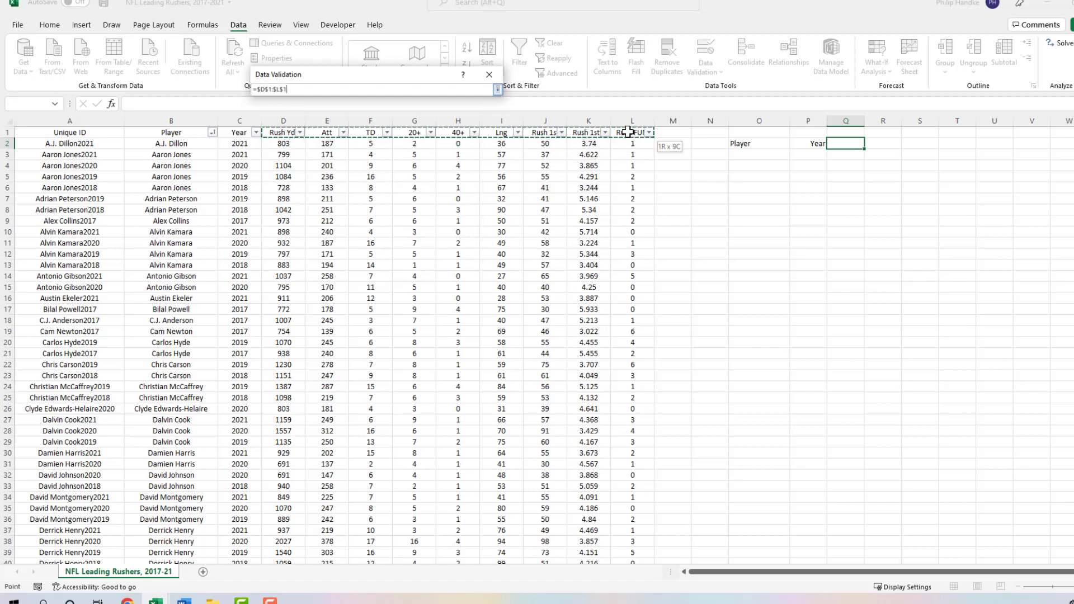
pyautogui.click(498, 89)
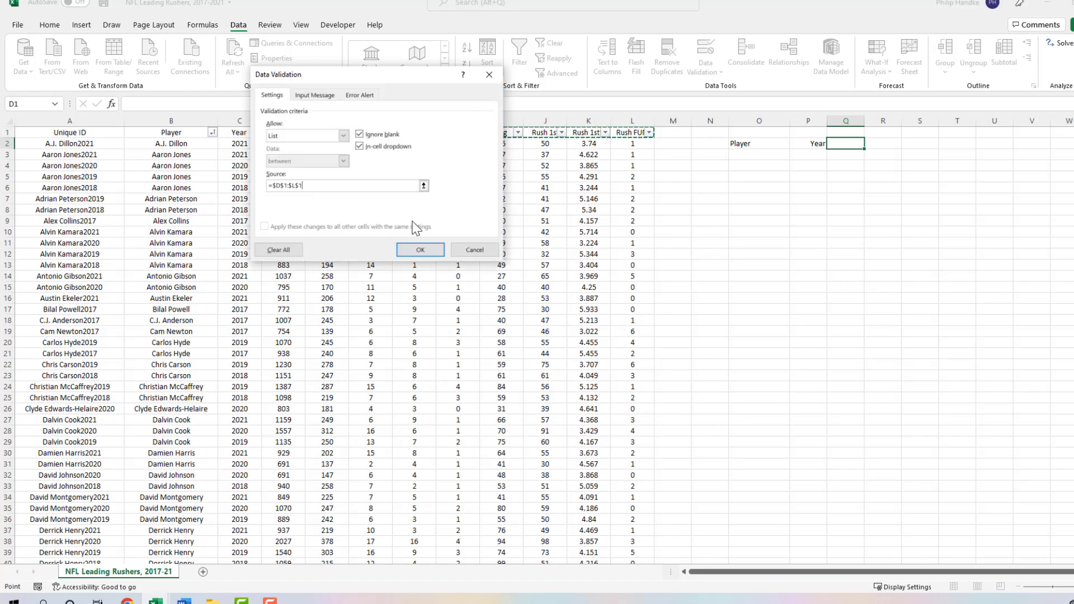
pyautogui.click(420, 249)
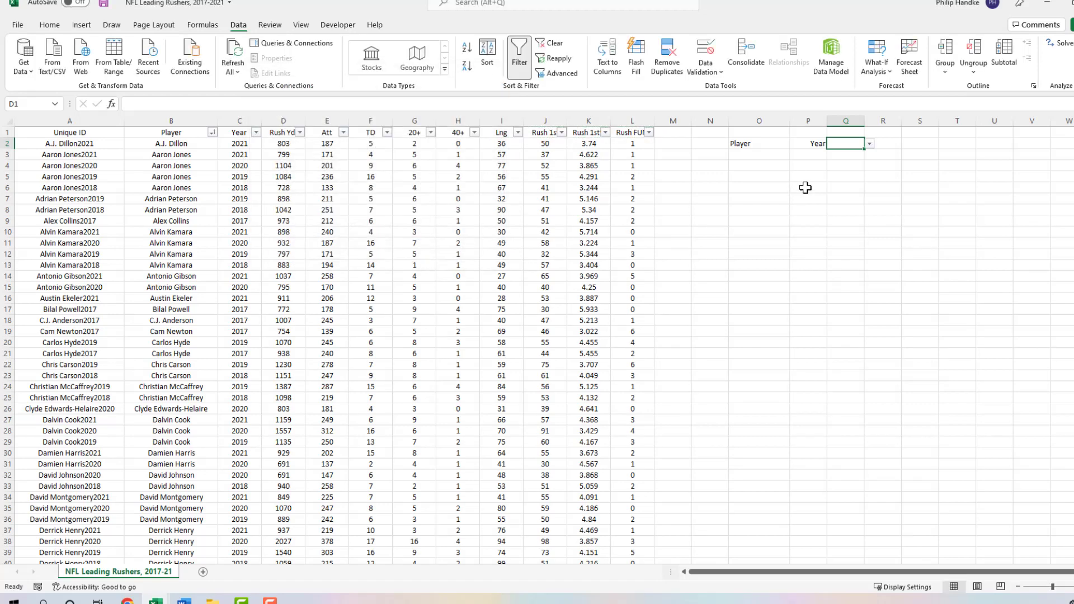
# Choose Rush Yds from the Q2 dropdown and right-align it
pyautogui.click(869, 145)
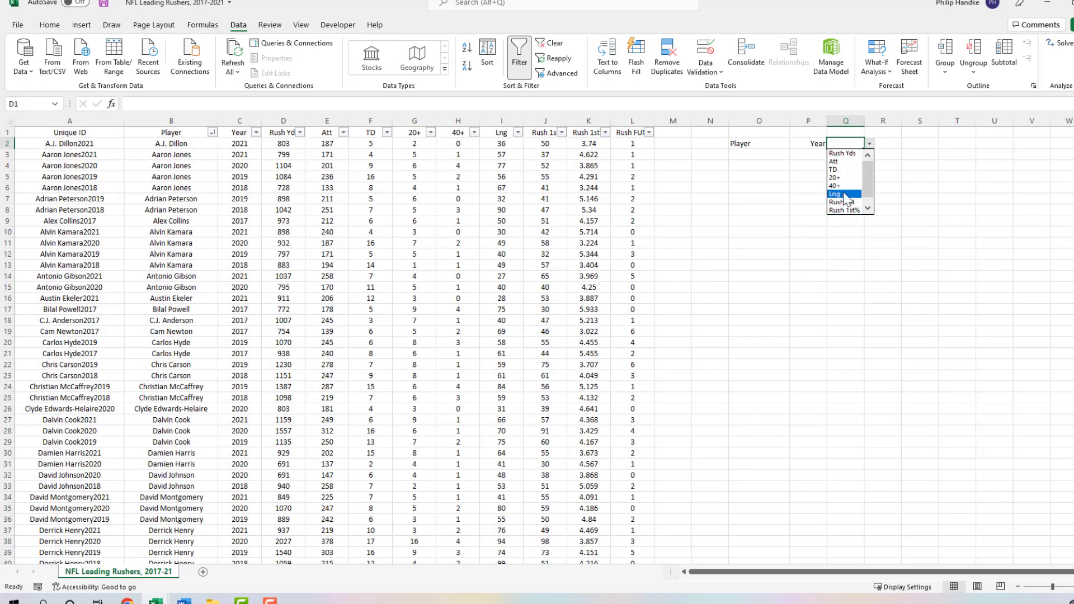
pyautogui.click(845, 153)
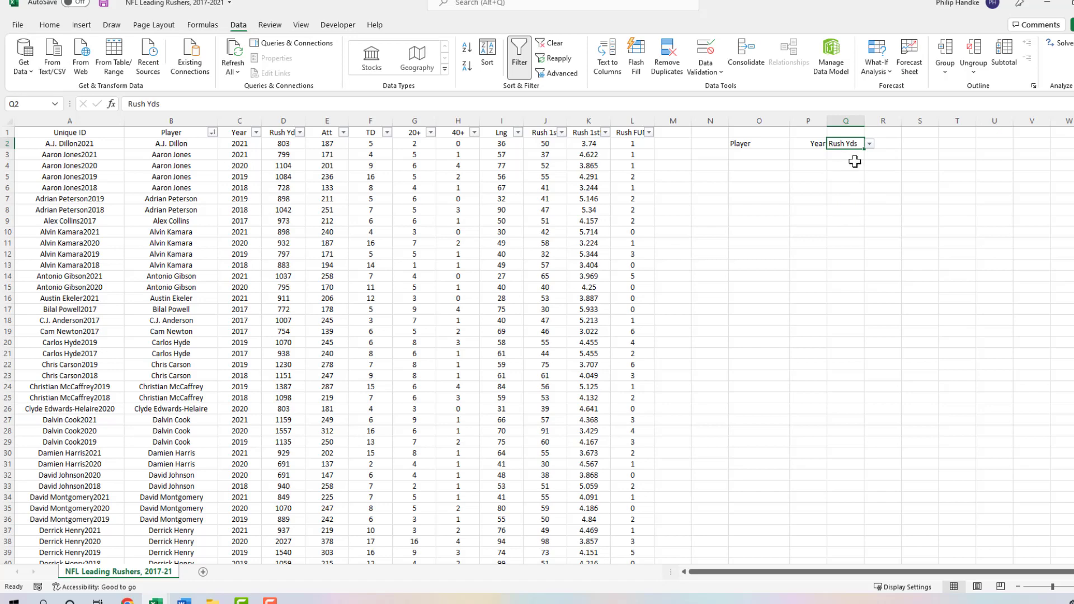
pyautogui.hotkey('alt', 'h')
pyautogui.press('a')
pyautogui.press('r')
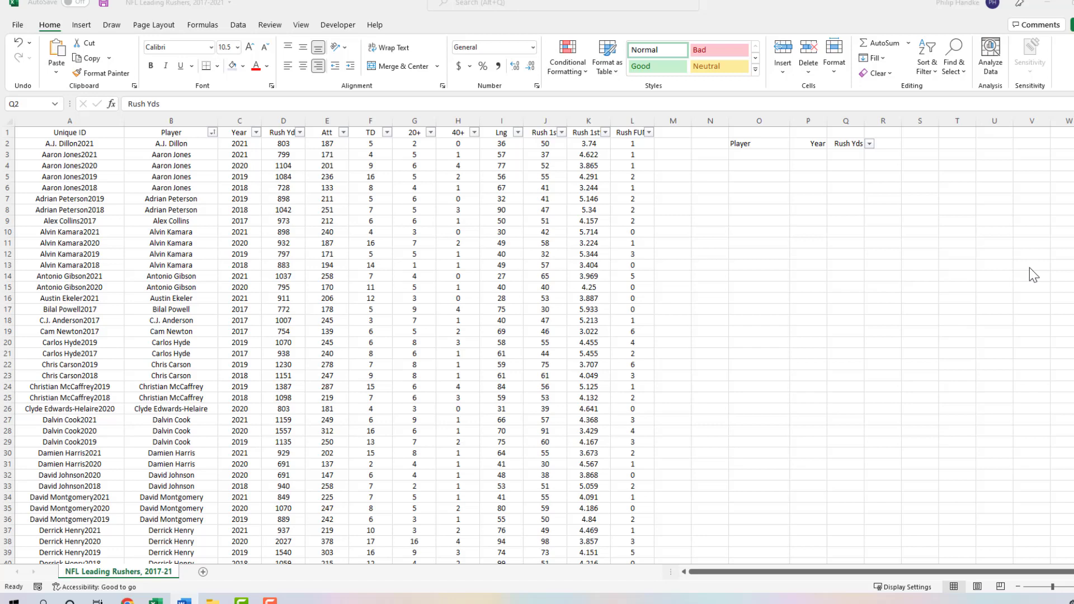
# Copy the Player column into column V
pyautogui.click(141, 116)
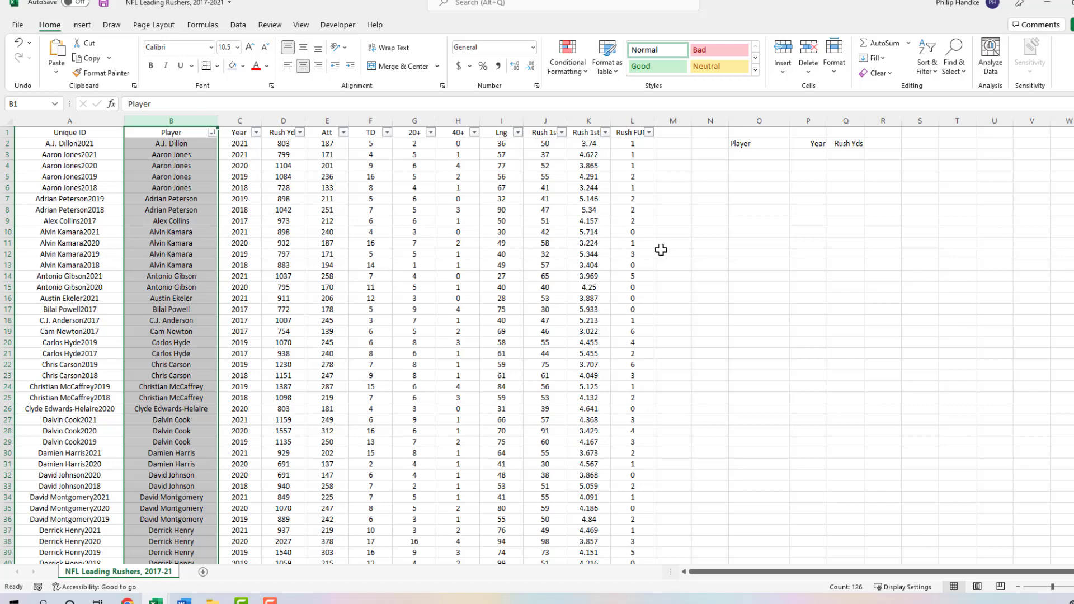
pyautogui.hotkey('ctrl', 'c')
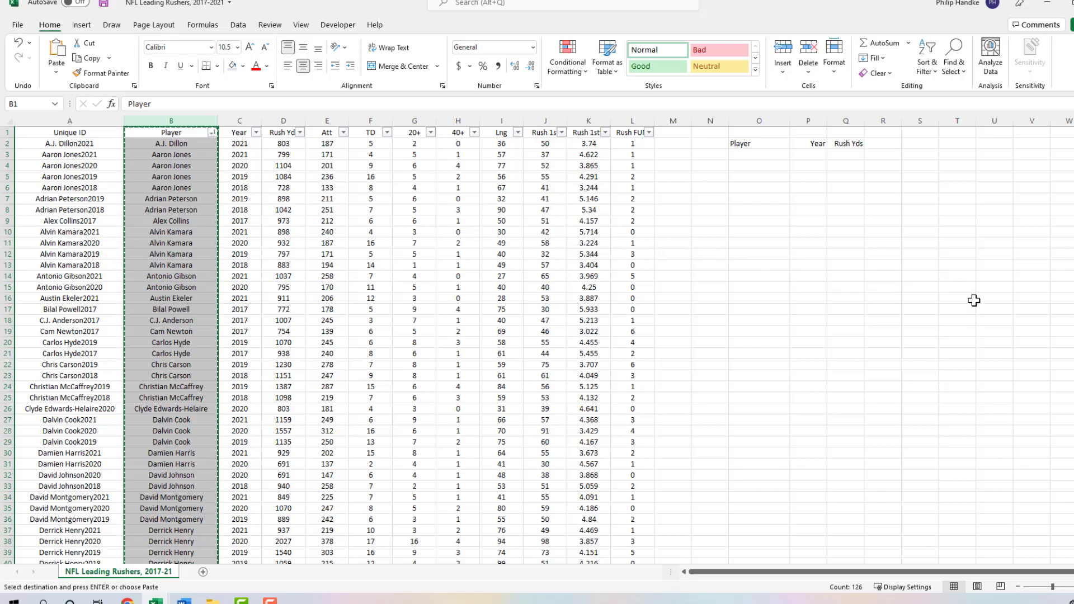
pyautogui.click(1040, 122)
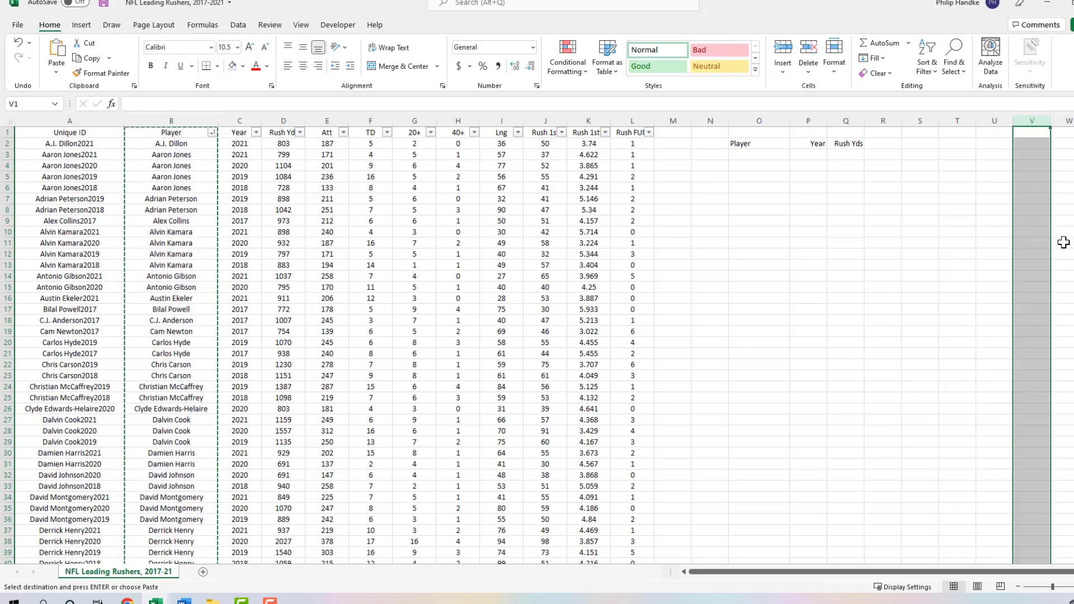
pyautogui.hotkey('ctrl', 'v')
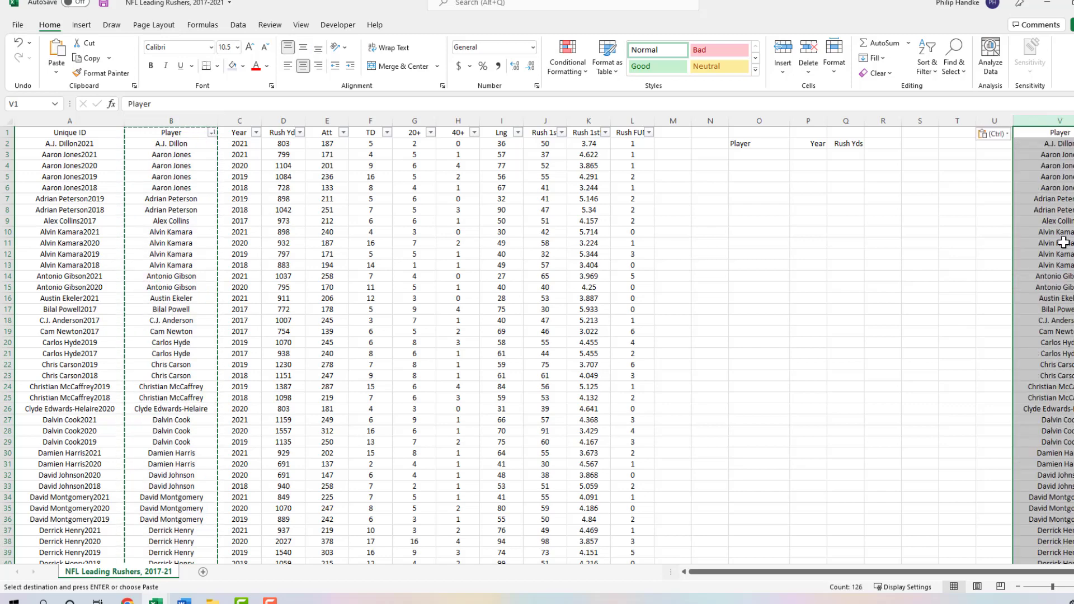
# Remove duplicate names from column V and clear its Player header in V1
pyautogui.click(239, 25)
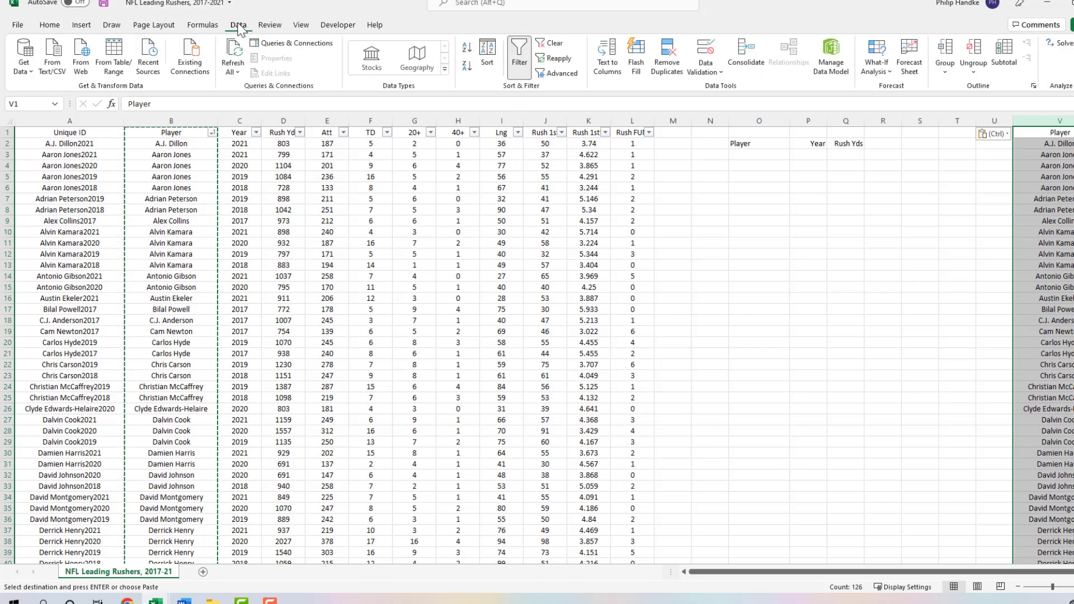
pyautogui.click(666, 66)
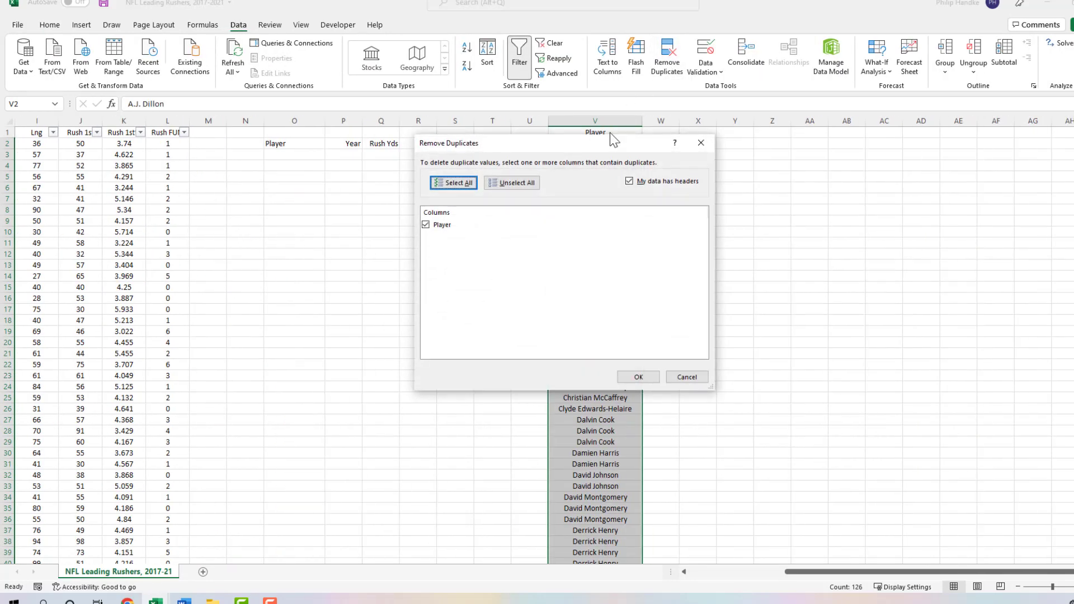
pyautogui.click(633, 379)
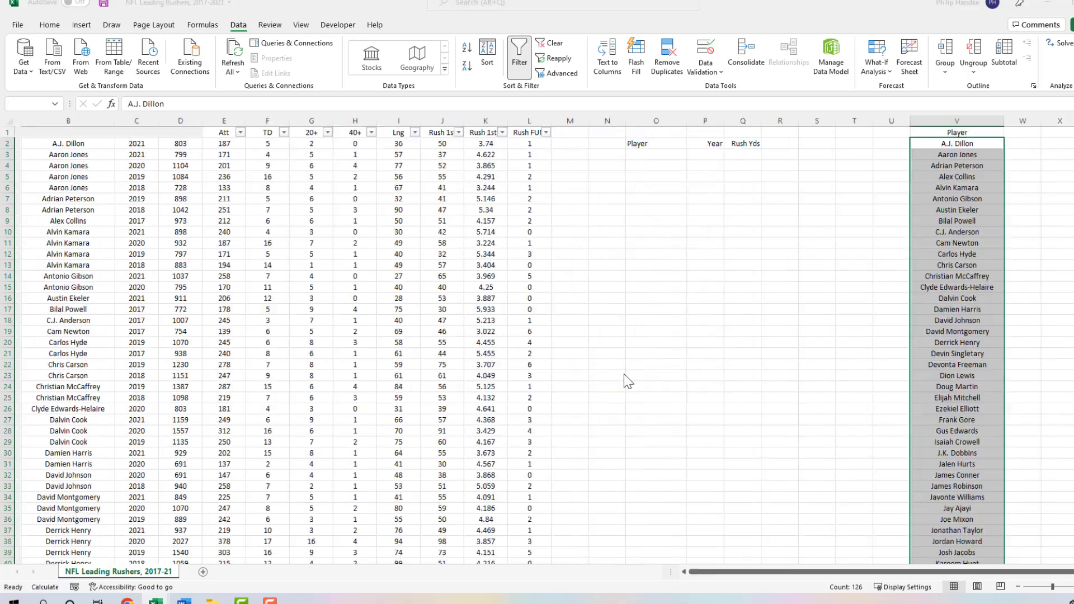
pyautogui.click(563, 330)
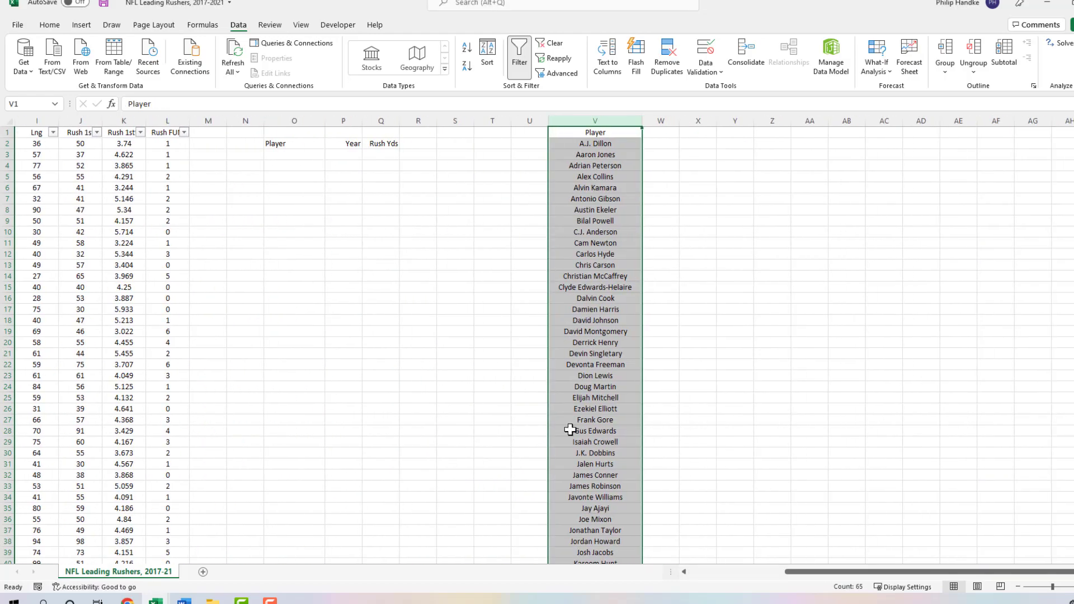
pyautogui.moveTo(915, 572); pyautogui.dragTo(819, 572)
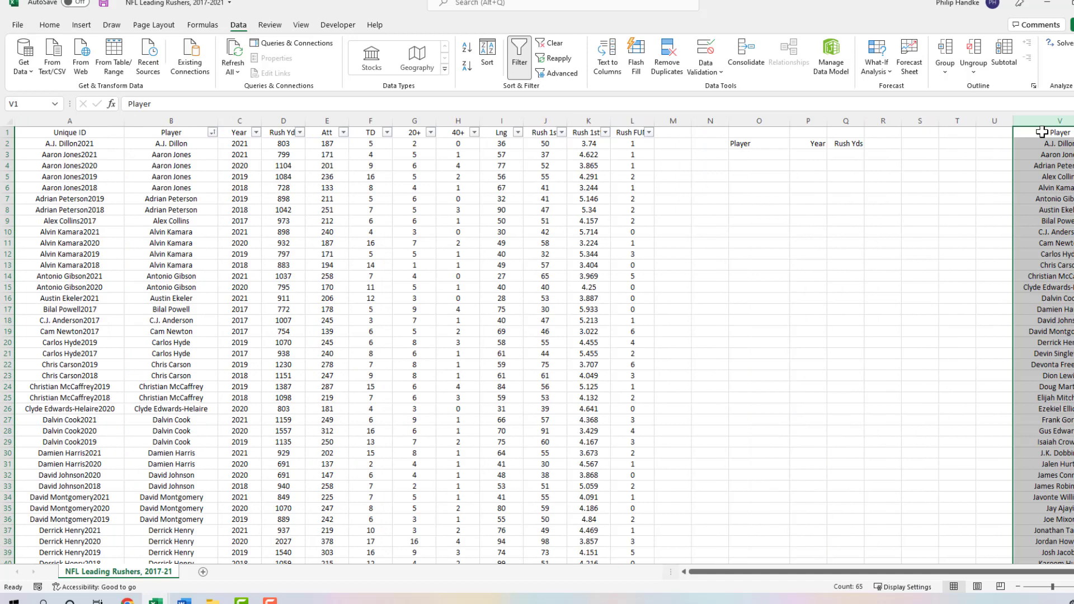
pyautogui.click(1042, 132)
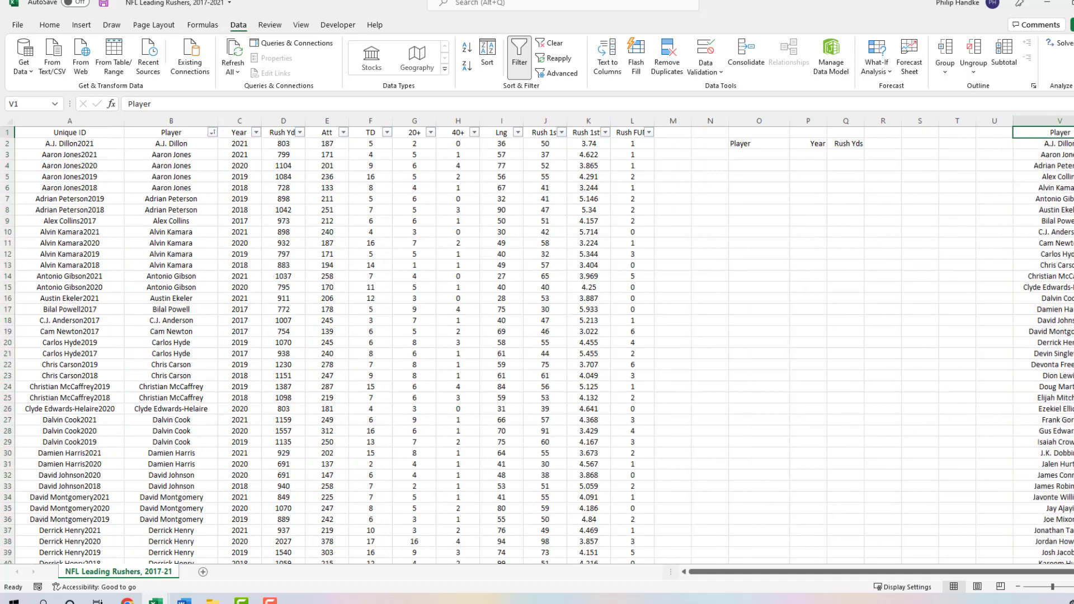
pyautogui.press('Delete')
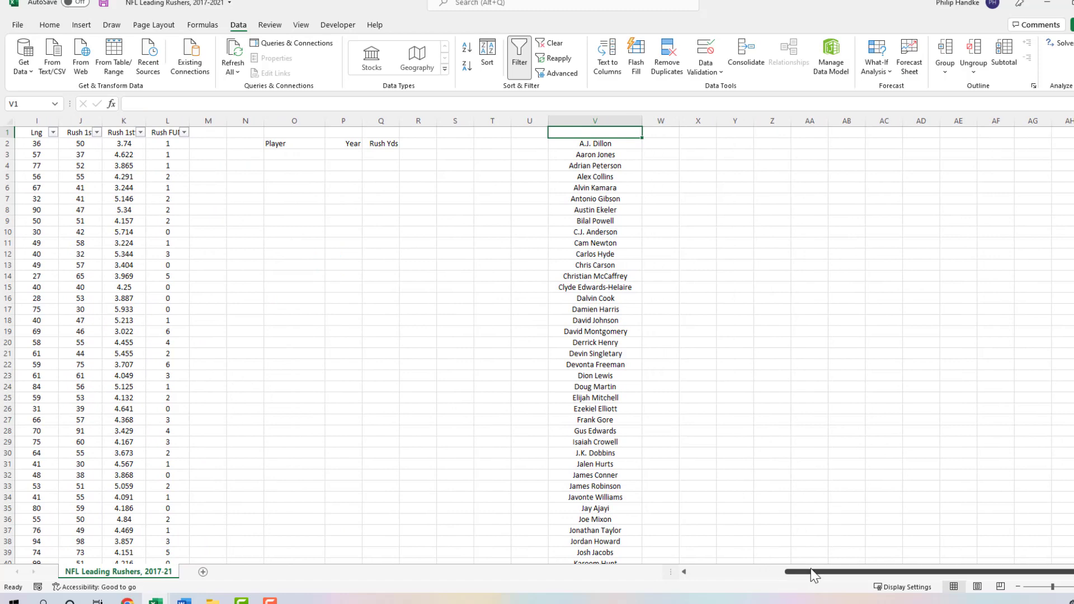
pyautogui.moveTo(811, 573); pyautogui.dragTo(699, 573)
pyautogui.click(740, 154)
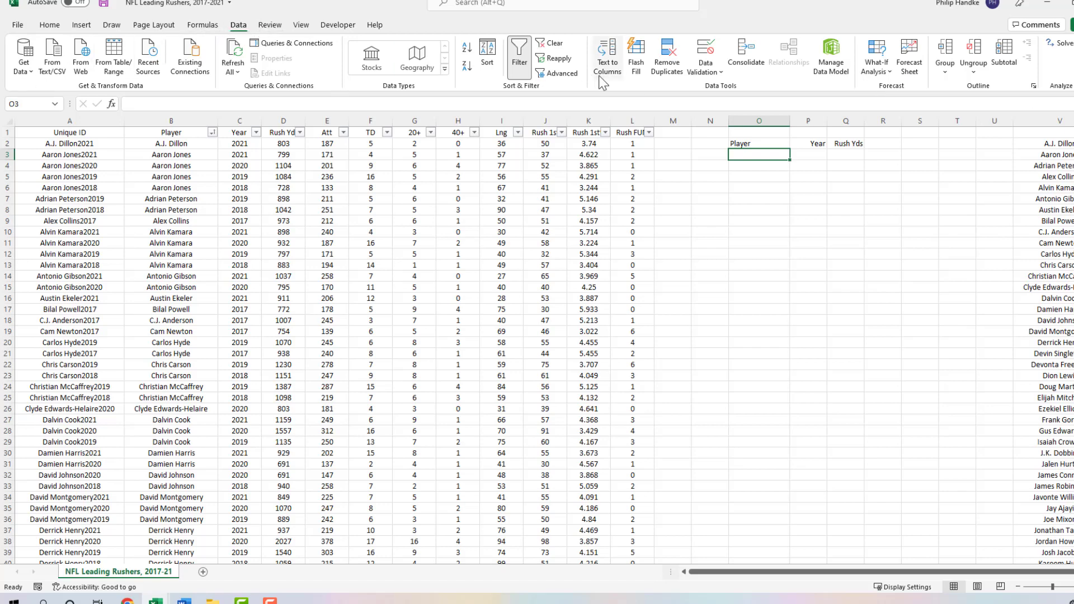
# Give O3 a Data Validation list sourced from =$V$2:$V$65
pyautogui.click(719, 79)
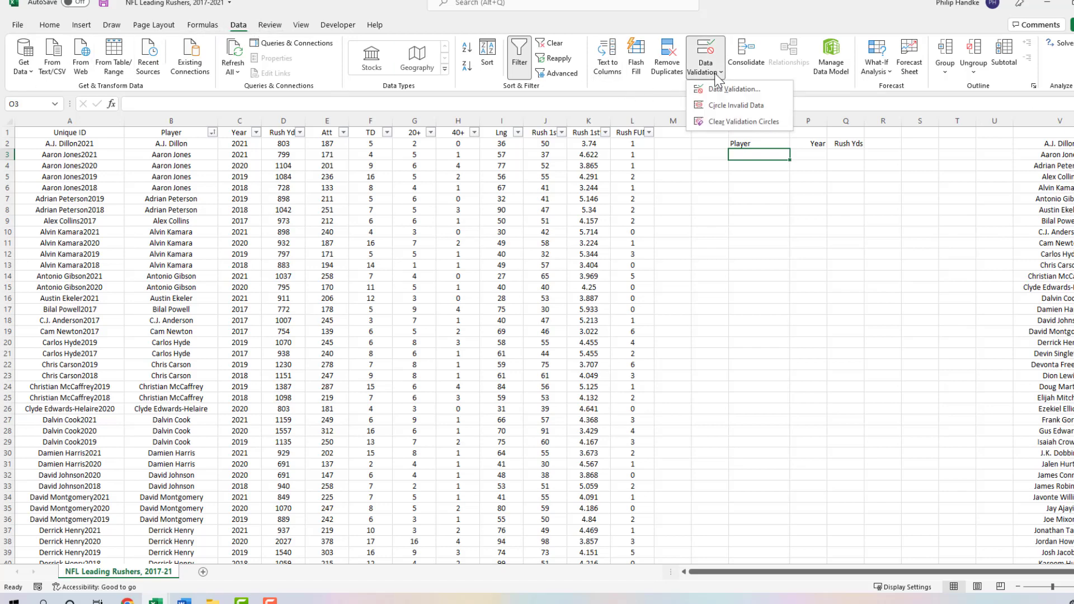
pyautogui.click(724, 100)
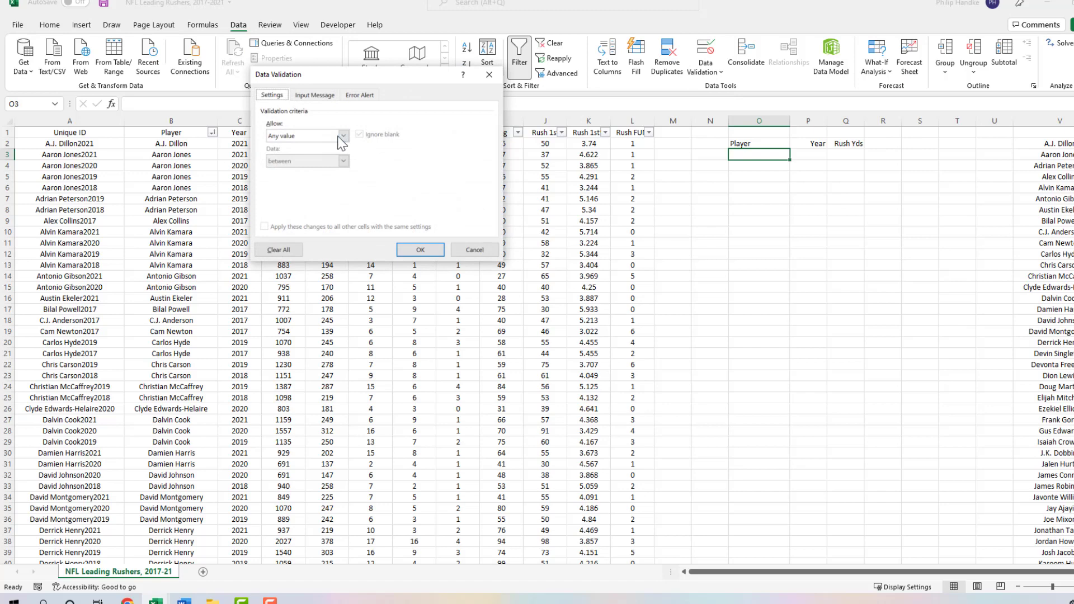
pyautogui.click(344, 136)
pyautogui.click(280, 171)
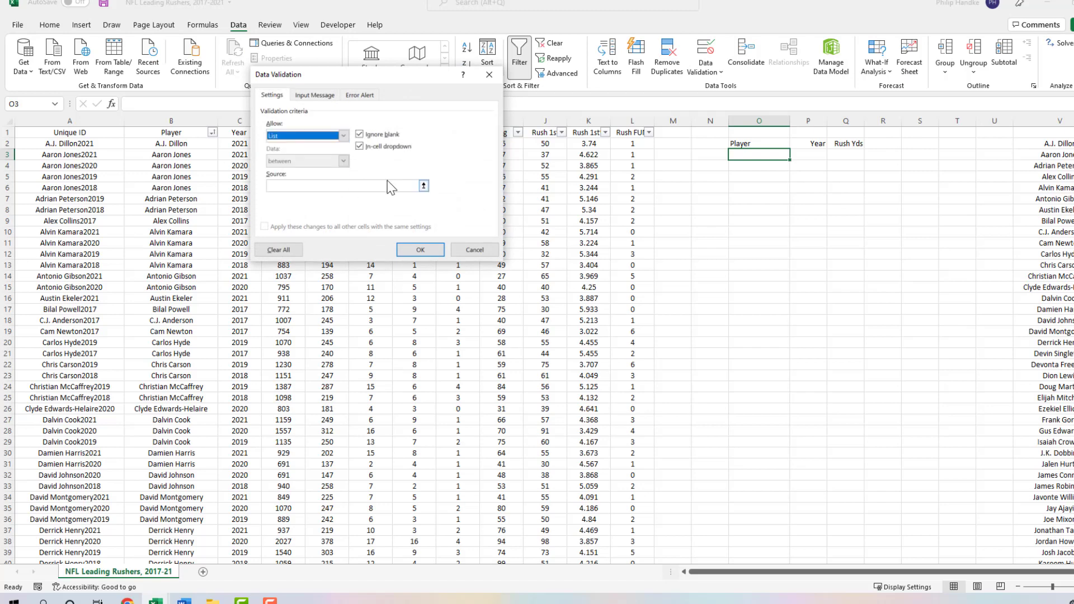
pyautogui.click(426, 185)
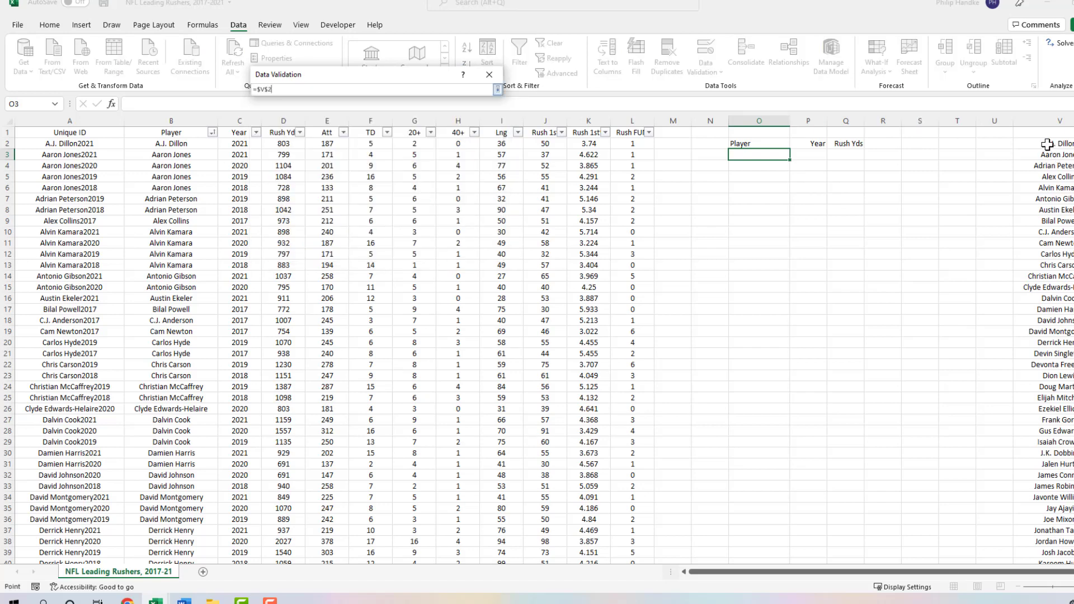
pyautogui.click(1044, 144)
pyautogui.hotkey('ctrl', 'shift', 'Down')
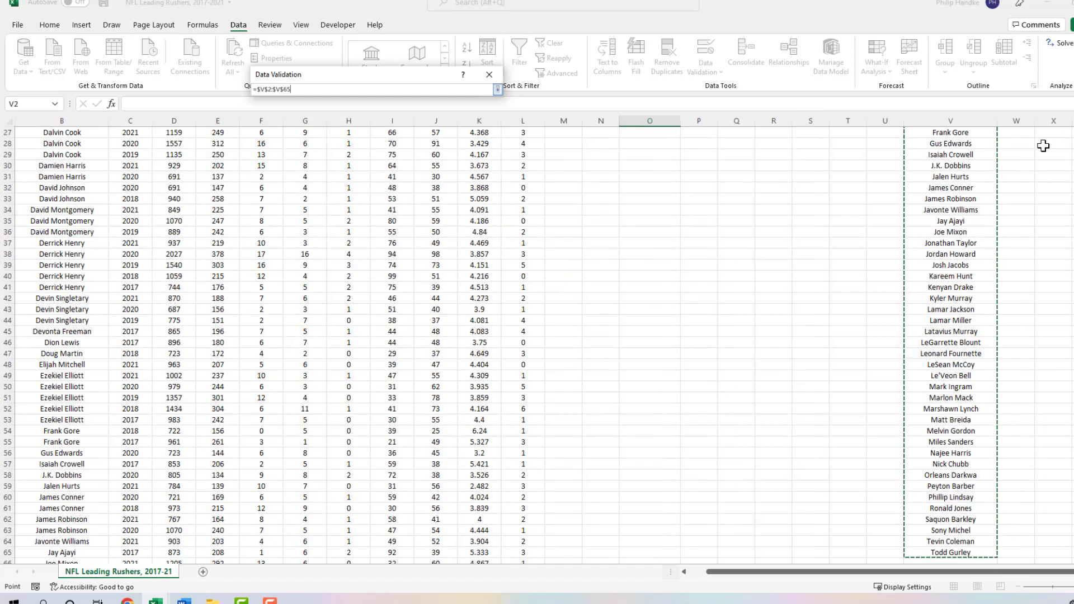
pyautogui.click(497, 90)
pyautogui.click(419, 247)
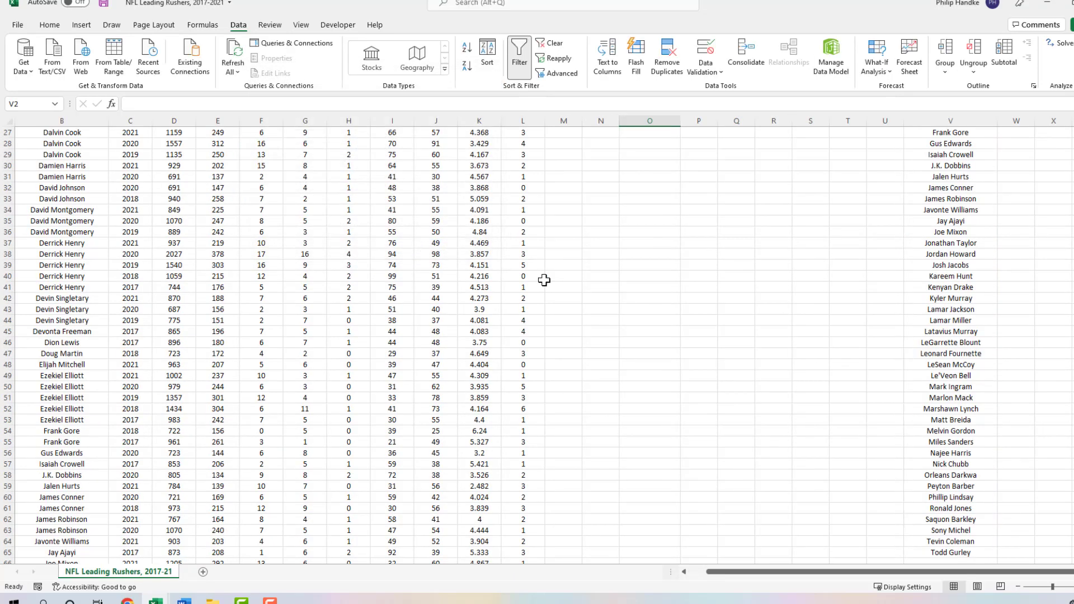
# Pick Aaron Jones from the O3 player dropdown
pyautogui.scroll(9, 638, 337)
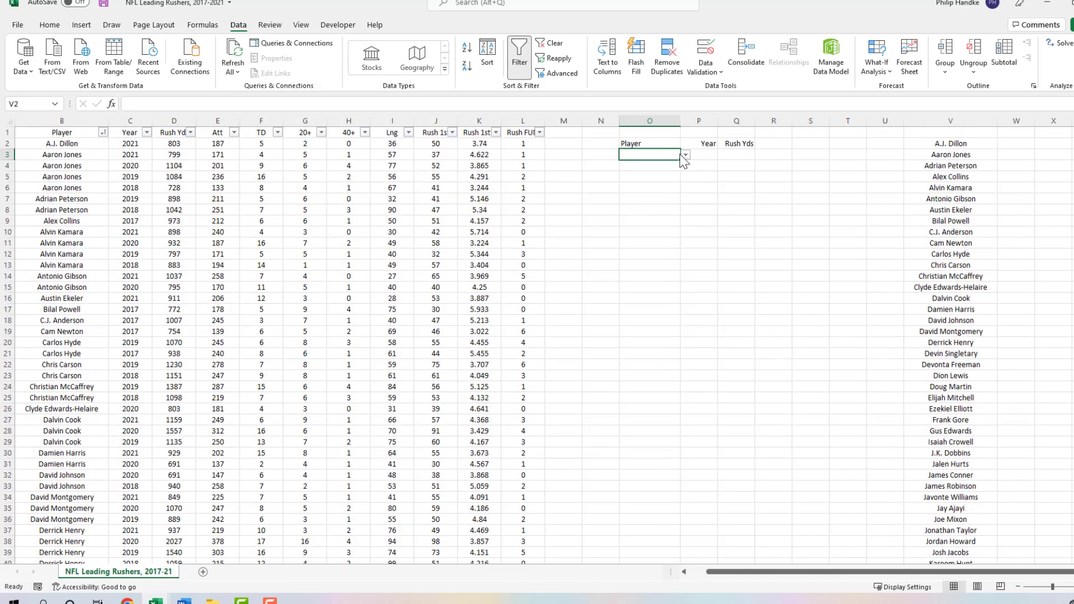
pyautogui.click(686, 155)
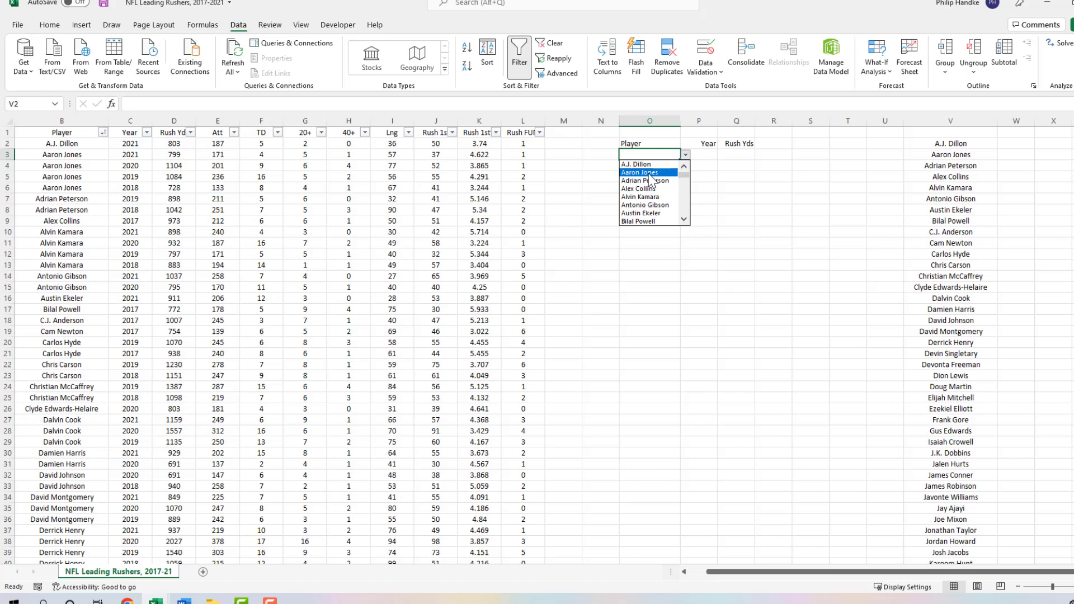
pyautogui.click(649, 174)
pyautogui.click(1017, 143)
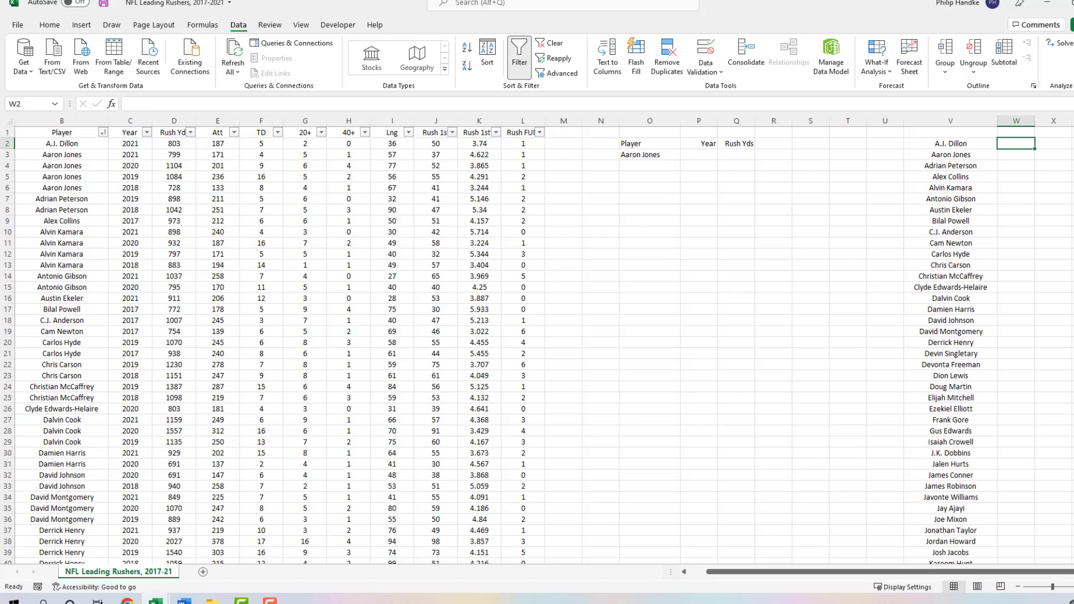
# Enter the years 2017, 2018, 2019, 2020 and 2021 down cells W2 to W6
pyautogui.write('2017')
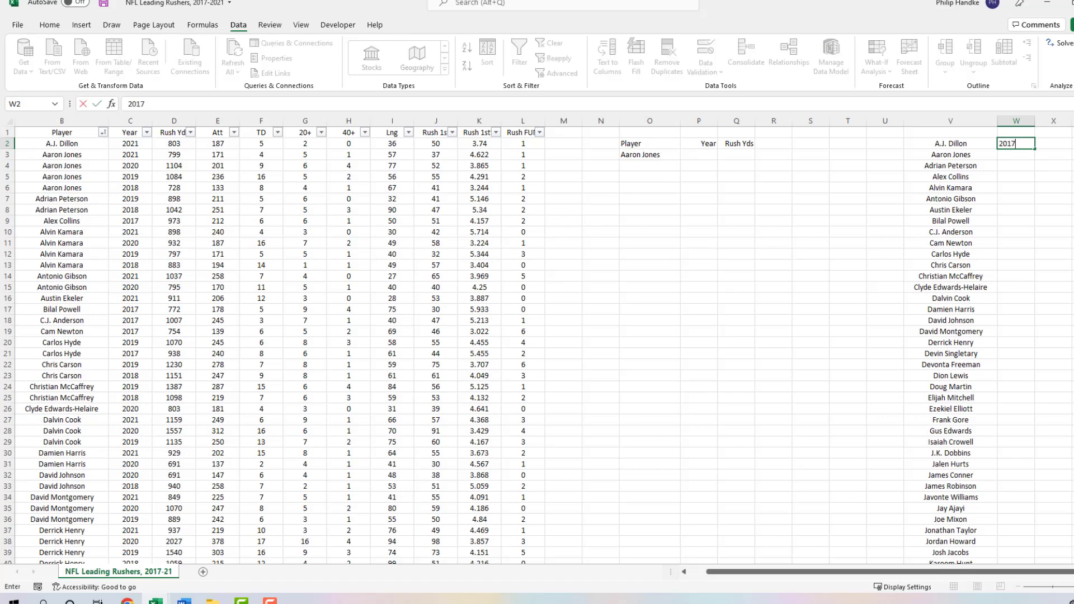
pyautogui.press('Return')
pyautogui.write('2018')
pyautogui.press('Return')
pyautogui.write('2019')
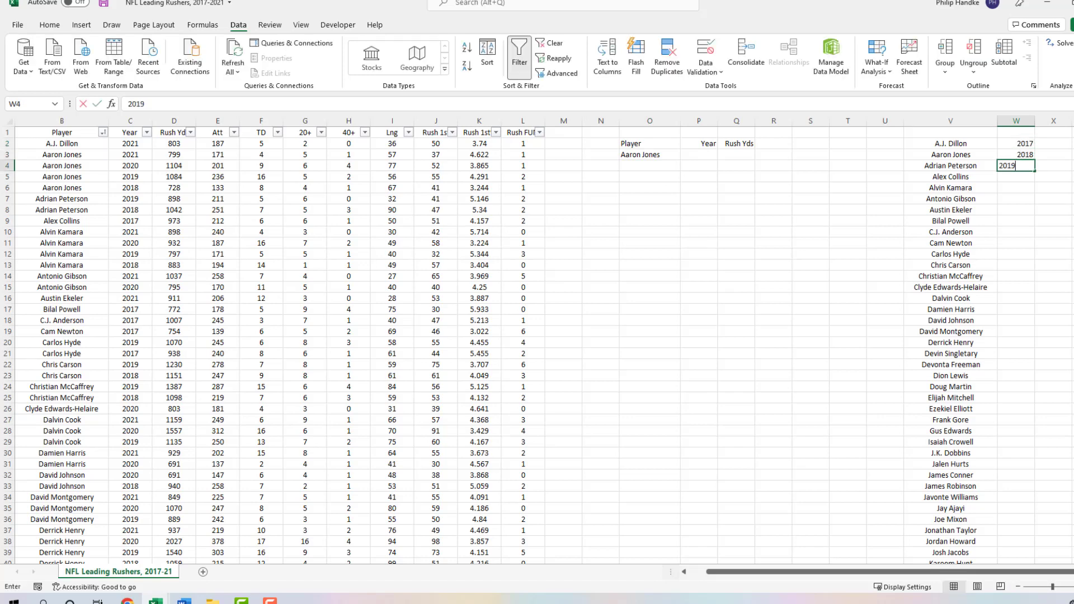
pyautogui.press('Return')
pyautogui.write('2020')
pyautogui.press('Return')
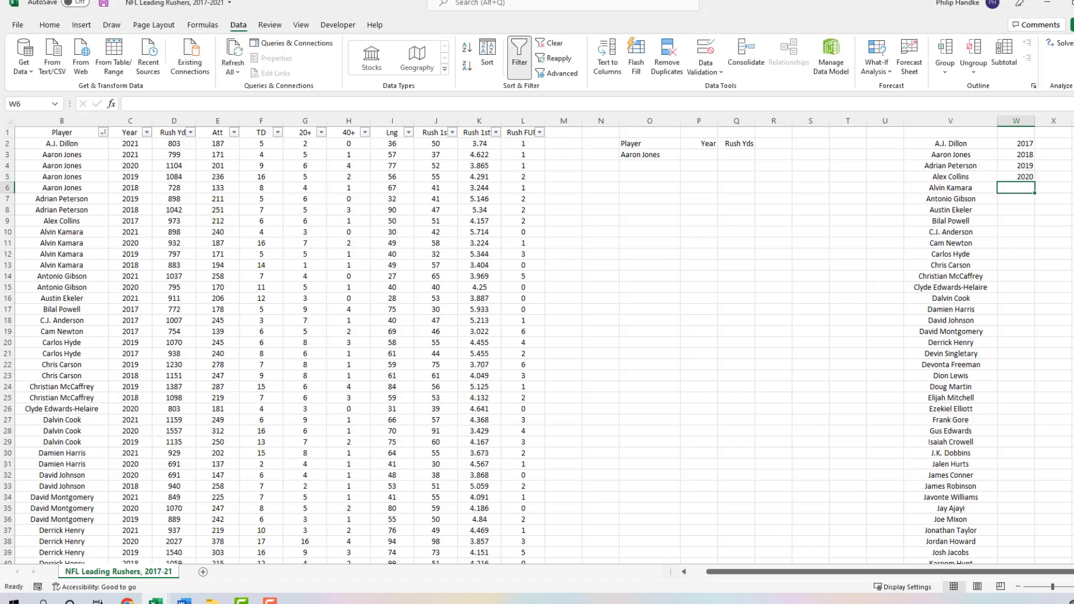
pyautogui.write('2021')
pyautogui.press('Return')
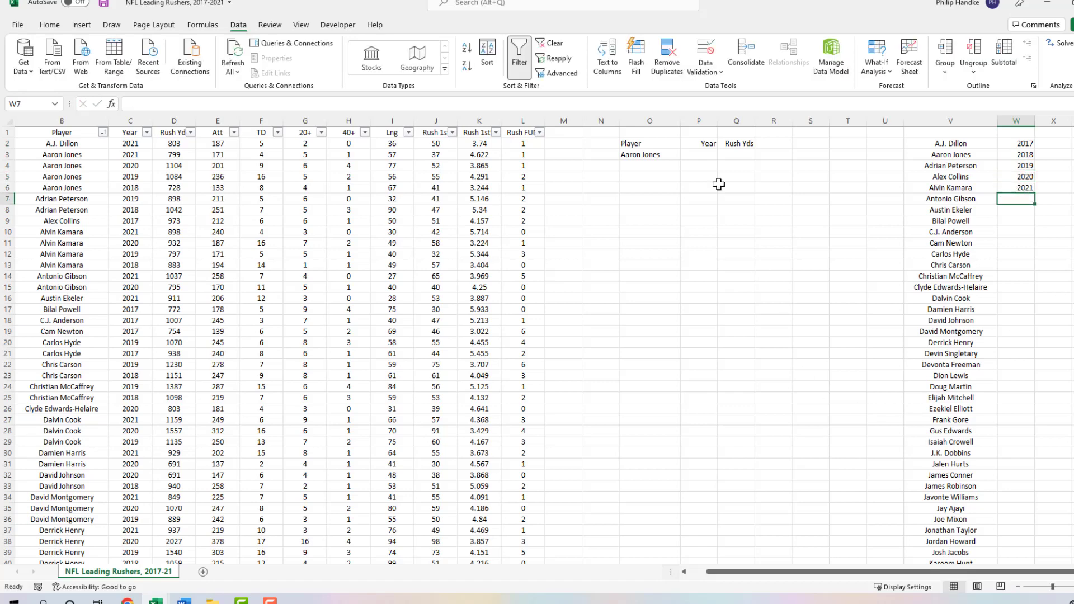
# Give P3 a List validation sourced from $W$2:$W$6 and pick 2019 from it
pyautogui.click(706, 156)
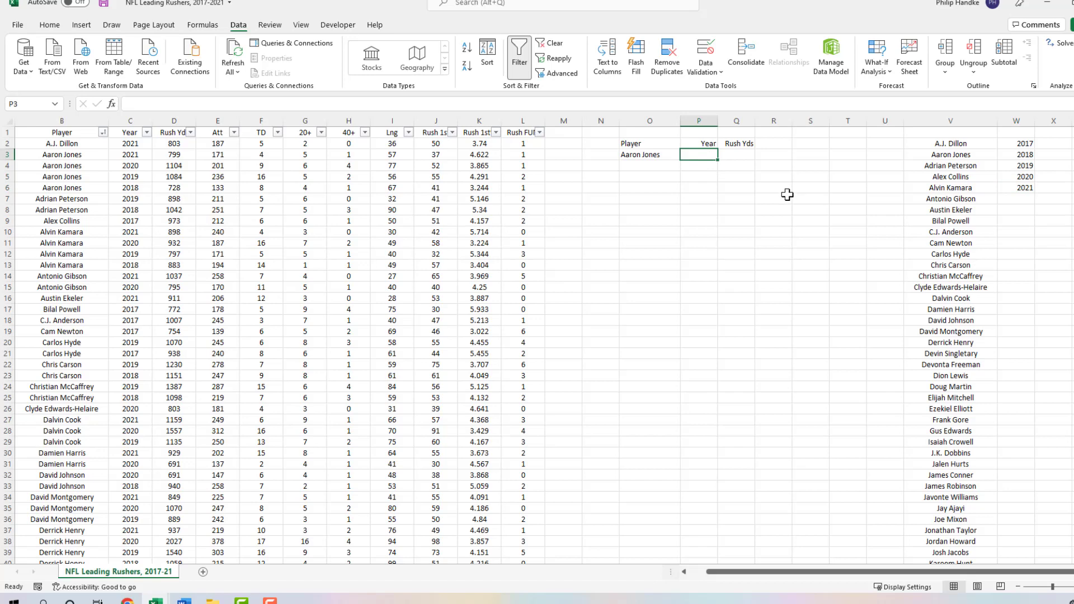
pyautogui.click(709, 77)
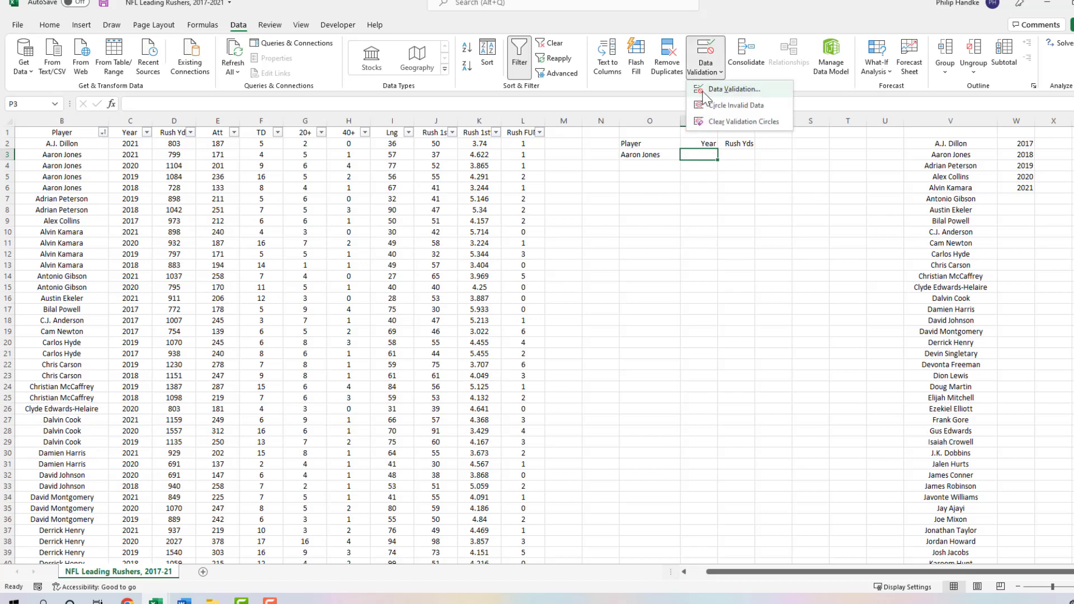
pyautogui.click(728, 91)
pyautogui.click(343, 136)
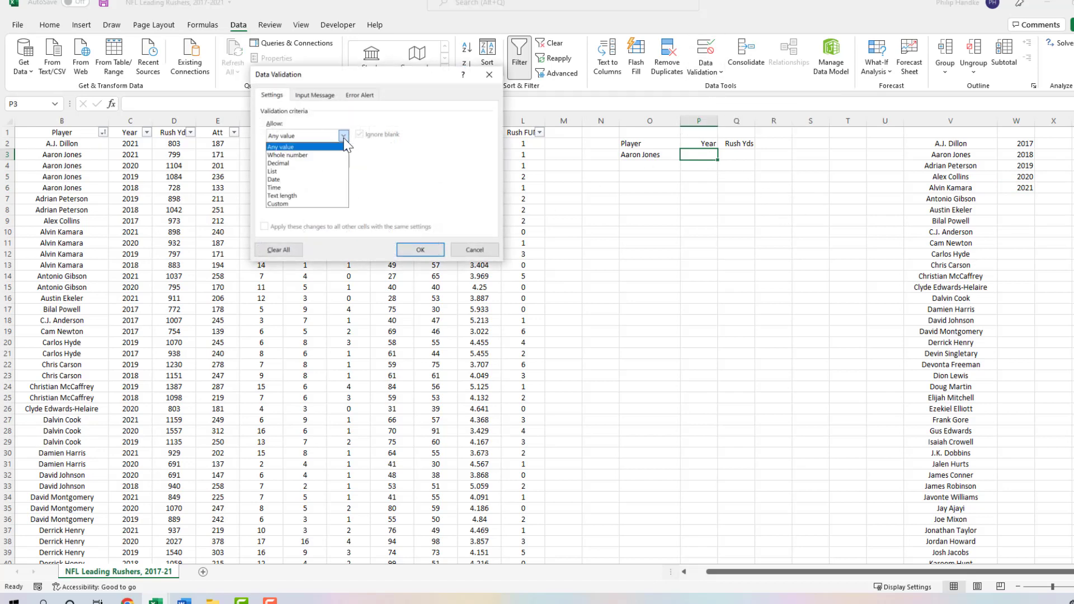
pyautogui.click(341, 173)
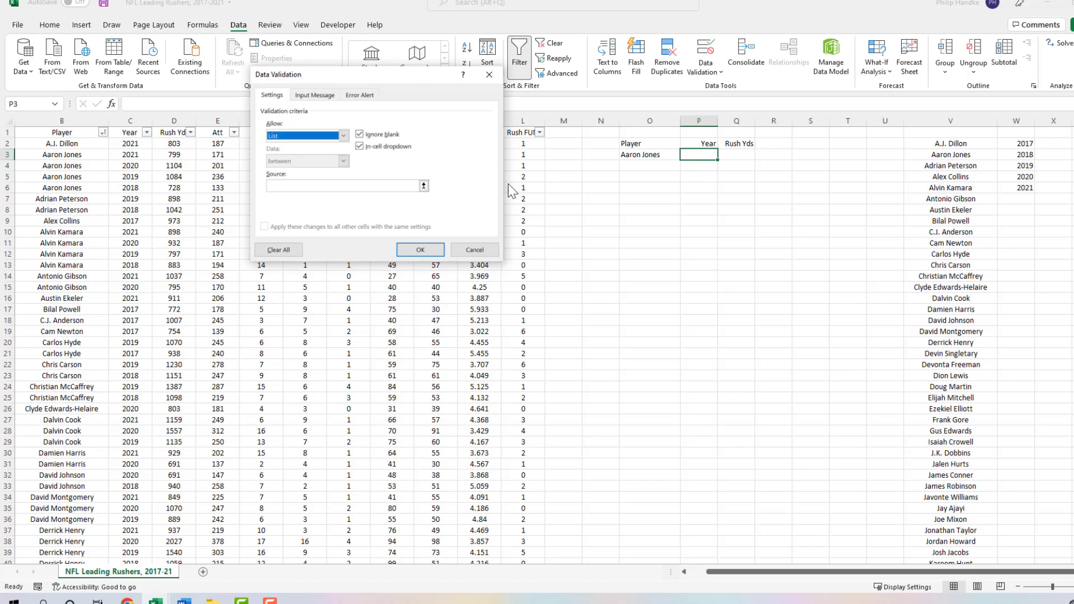
pyautogui.click(424, 185)
pyautogui.moveTo(1014, 144); pyautogui.dragTo(1011, 185)
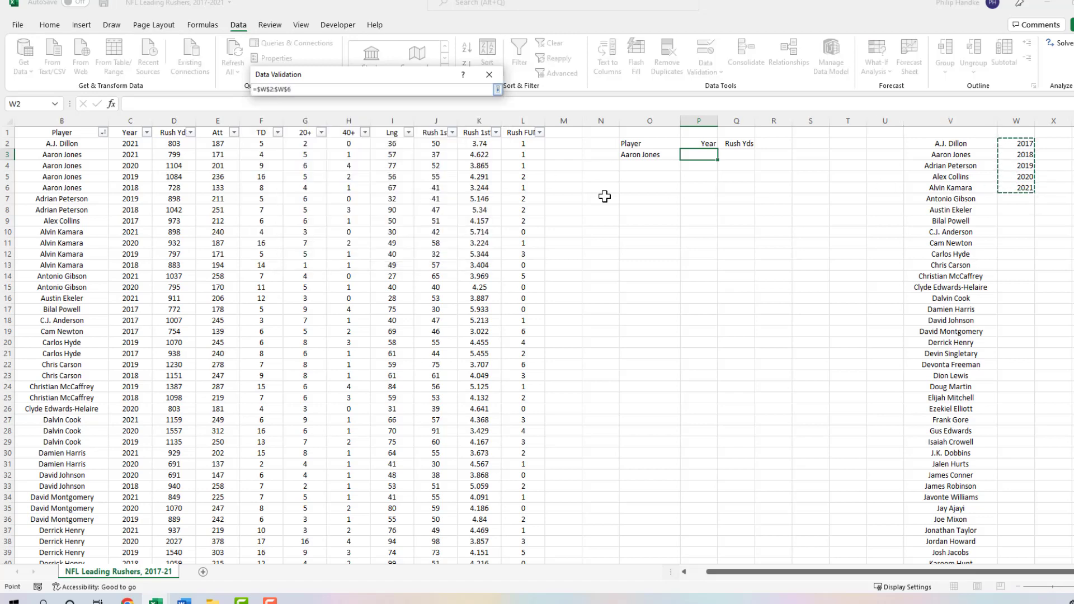
pyautogui.click(498, 89)
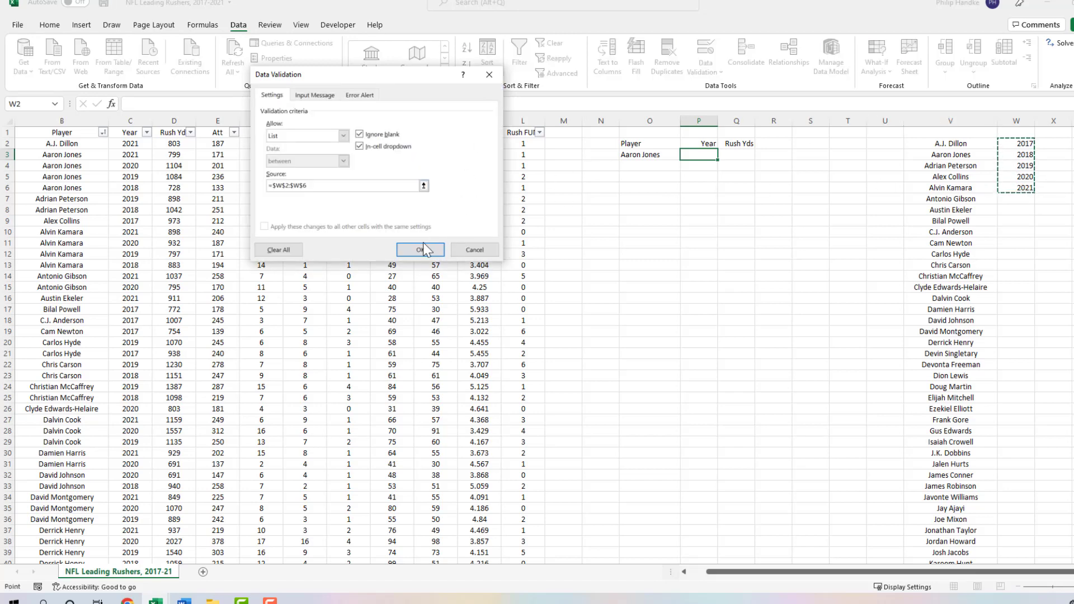
pyautogui.click(420, 249)
pyautogui.click(723, 158)
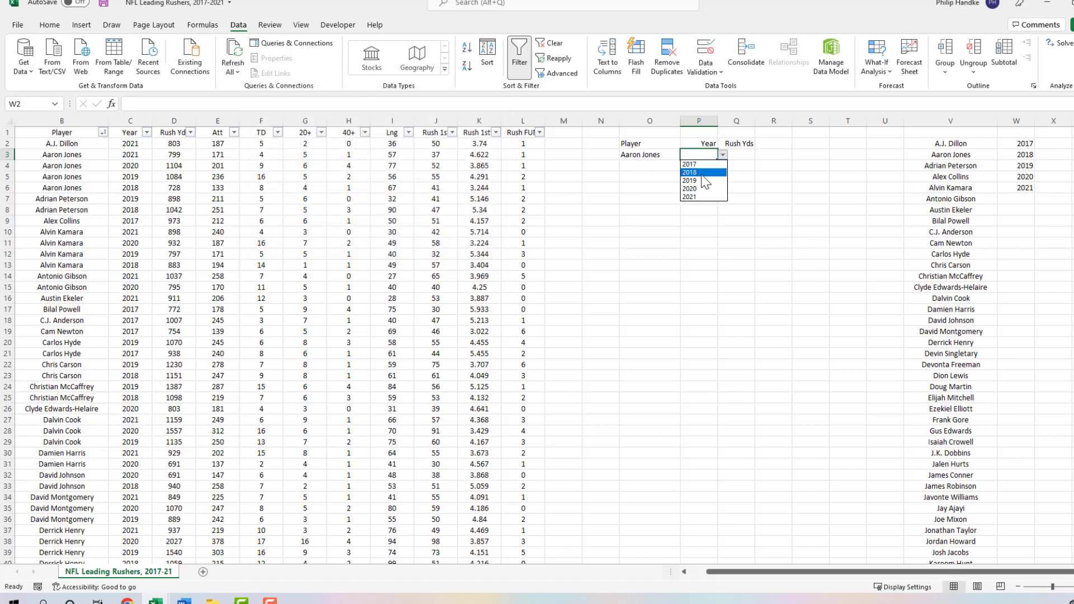
pyautogui.click(704, 182)
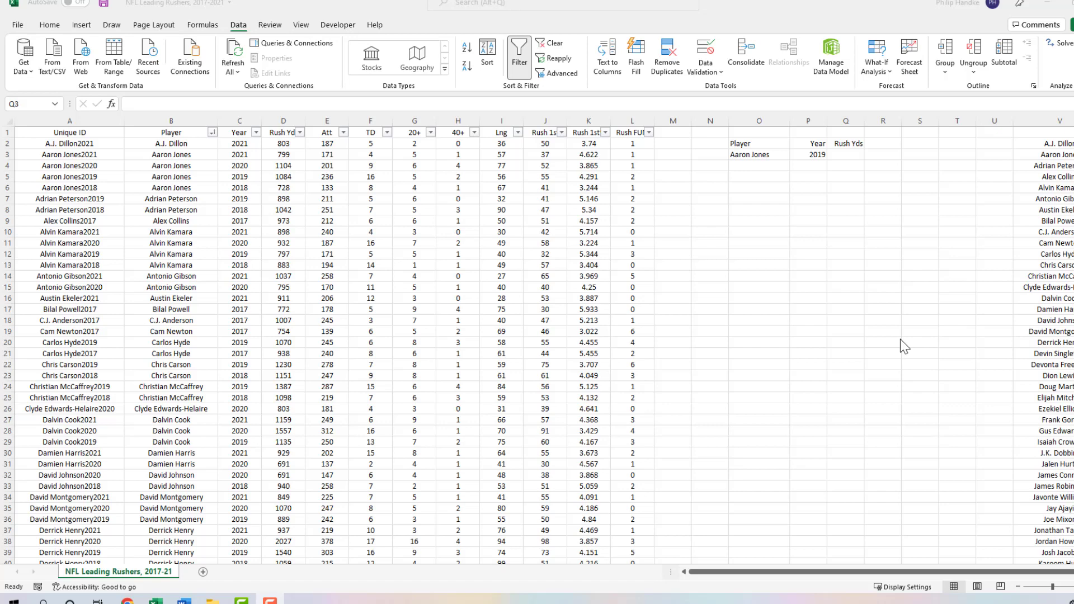
# Write =INDEX(A:L,MATCH(O3&P3,A:A,0) in Q3 to match the player-year Unique ID
pyautogui.doubleClick(850, 156)
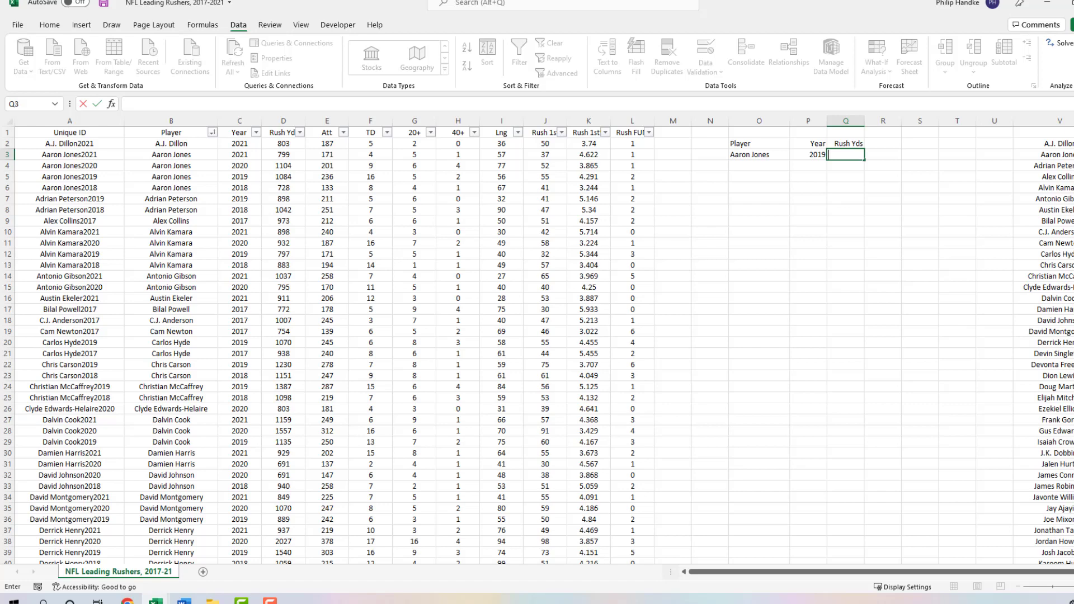
pyautogui.write('=INDE')
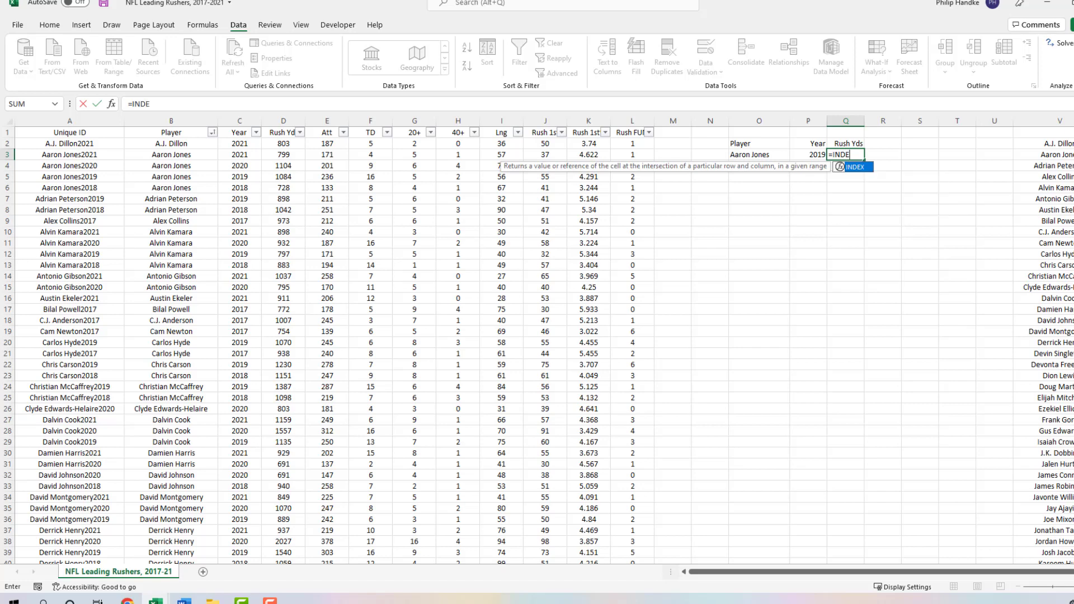
pyautogui.write('X(')
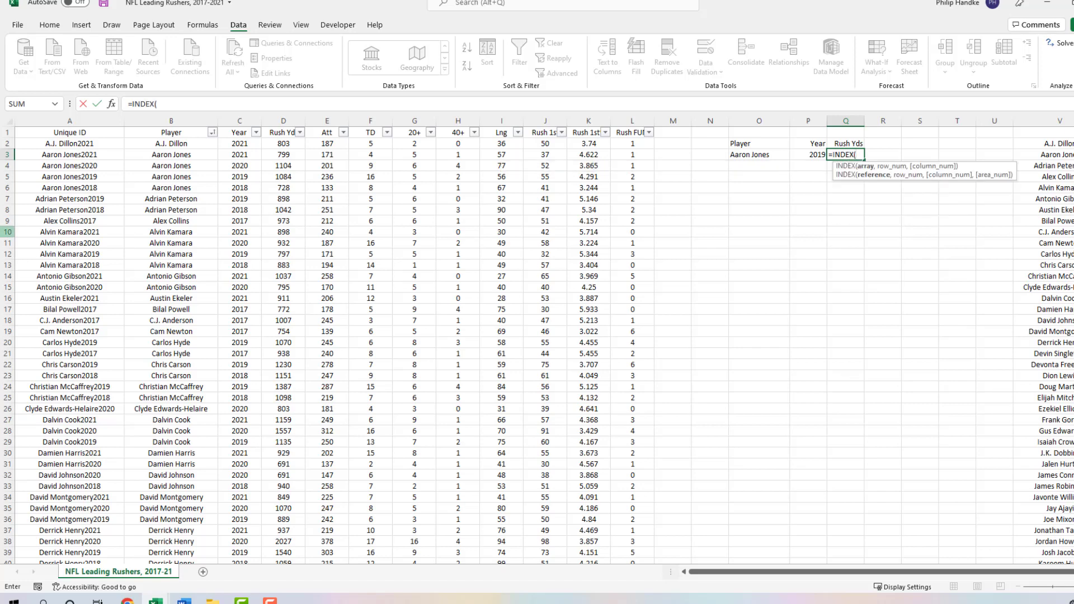
pyautogui.moveTo(59, 119); pyautogui.dragTo(621, 125)
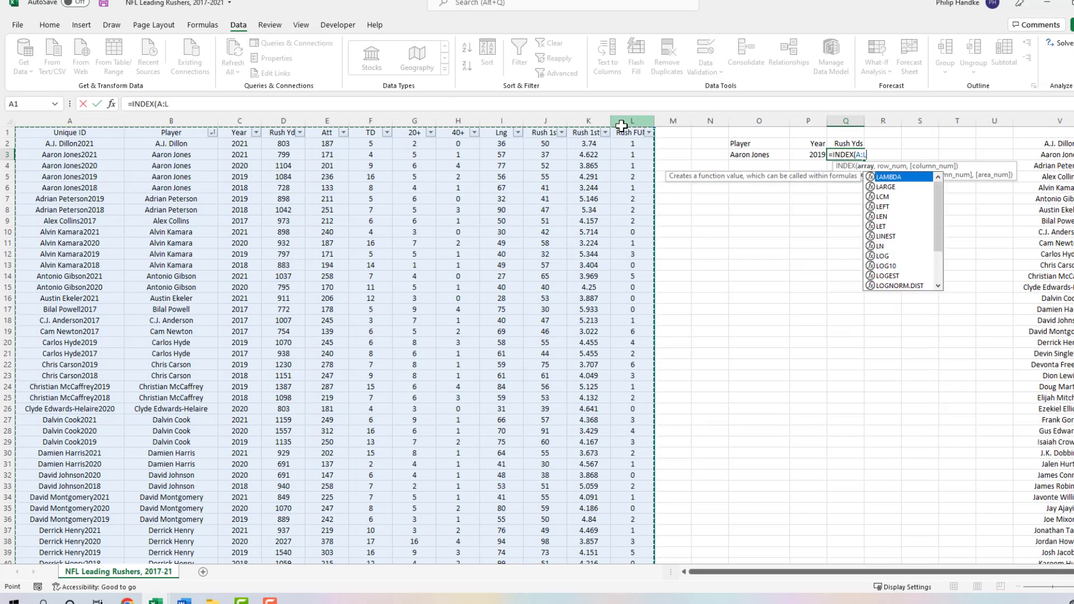
pyautogui.write(',')
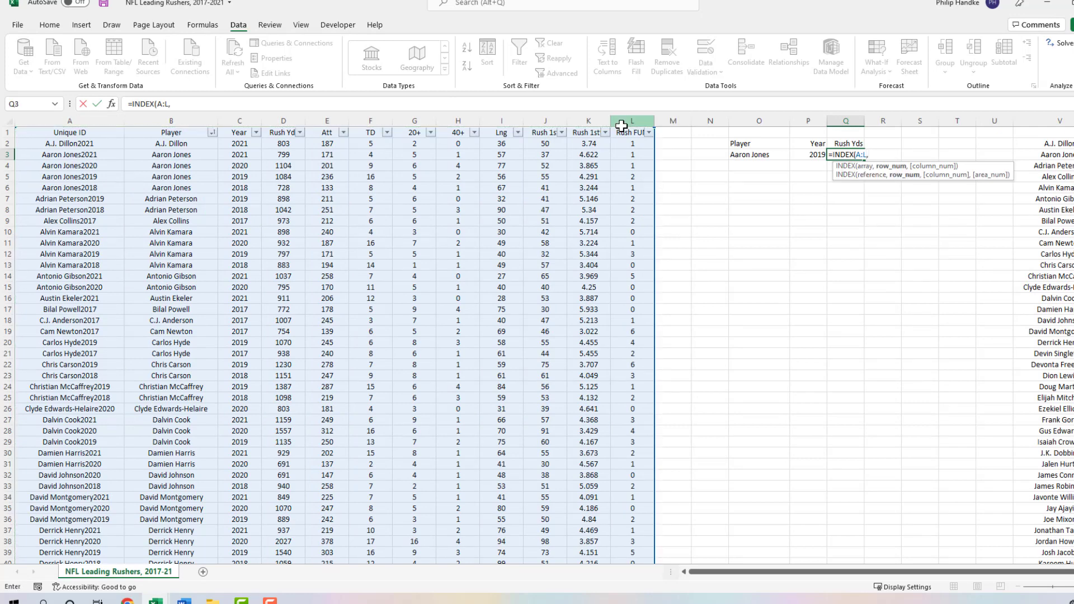
pyautogui.write('MATCH(')
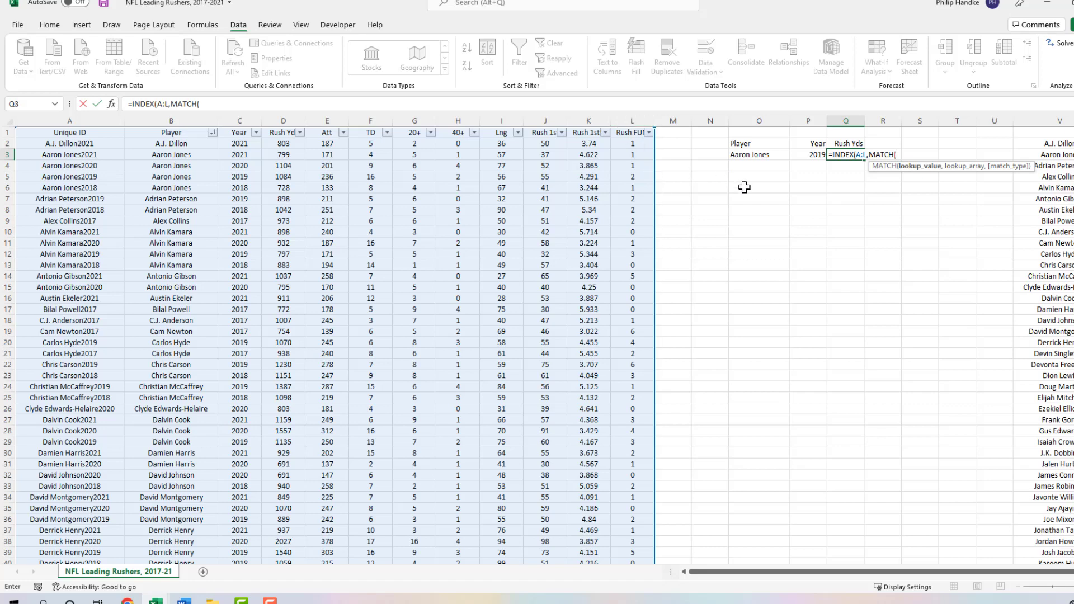
pyautogui.click(753, 156)
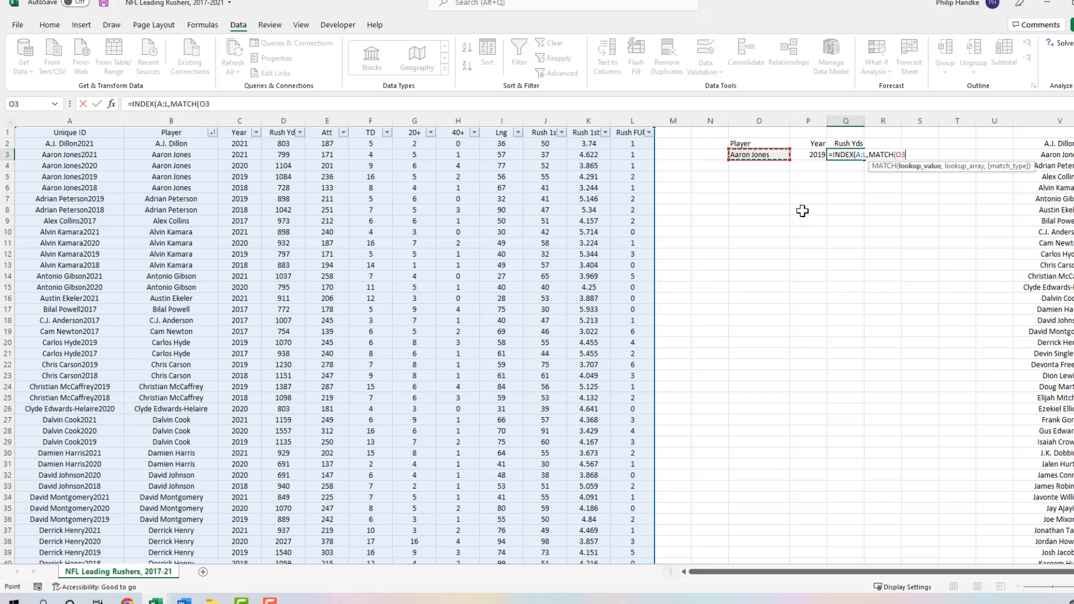
pyautogui.write('&')
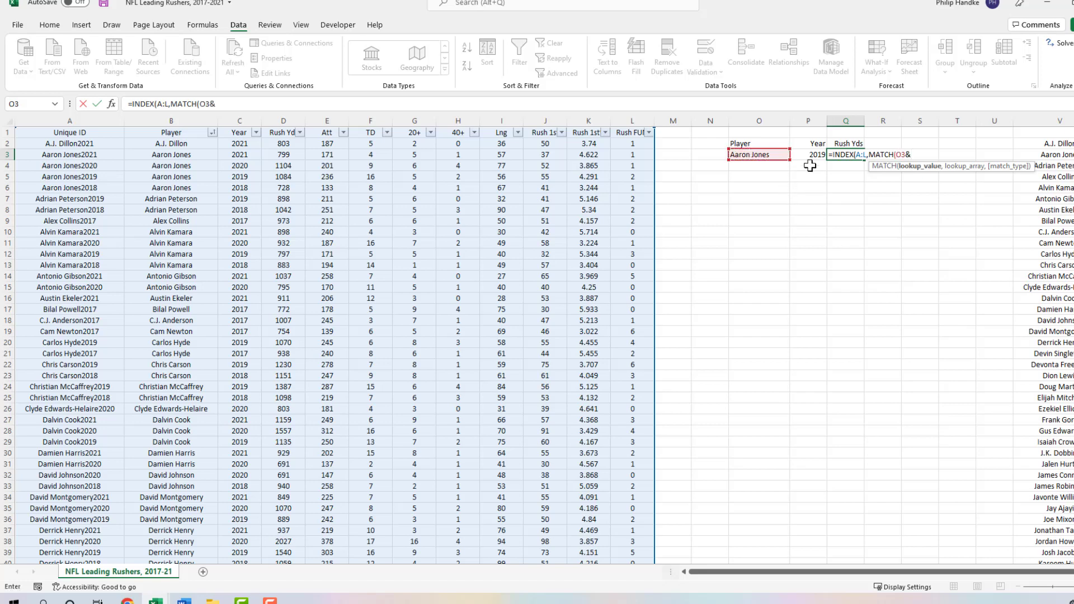
pyautogui.click(808, 156)
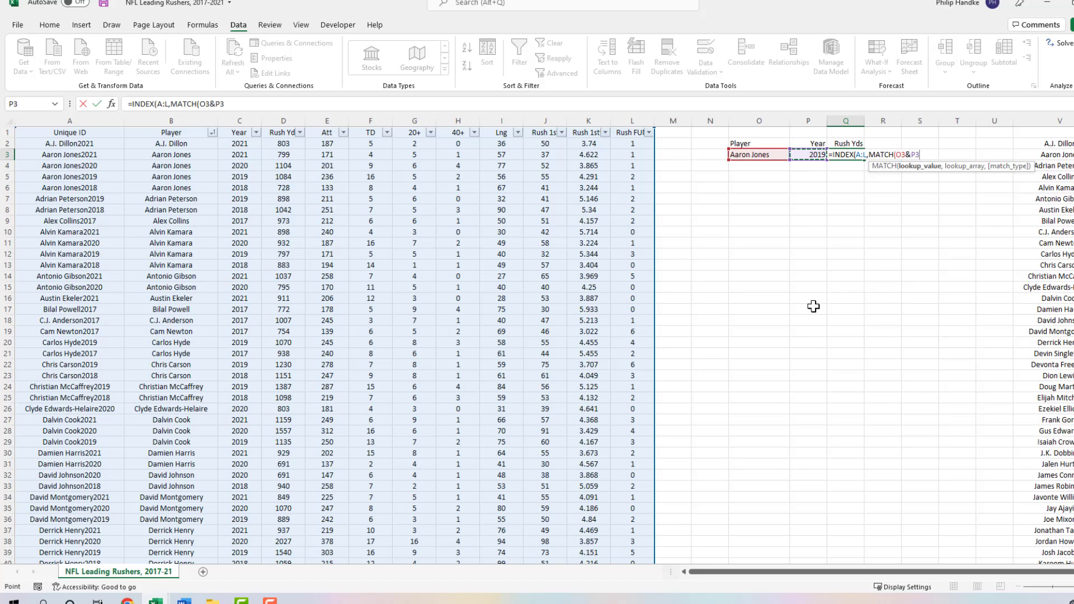
pyautogui.write(',')
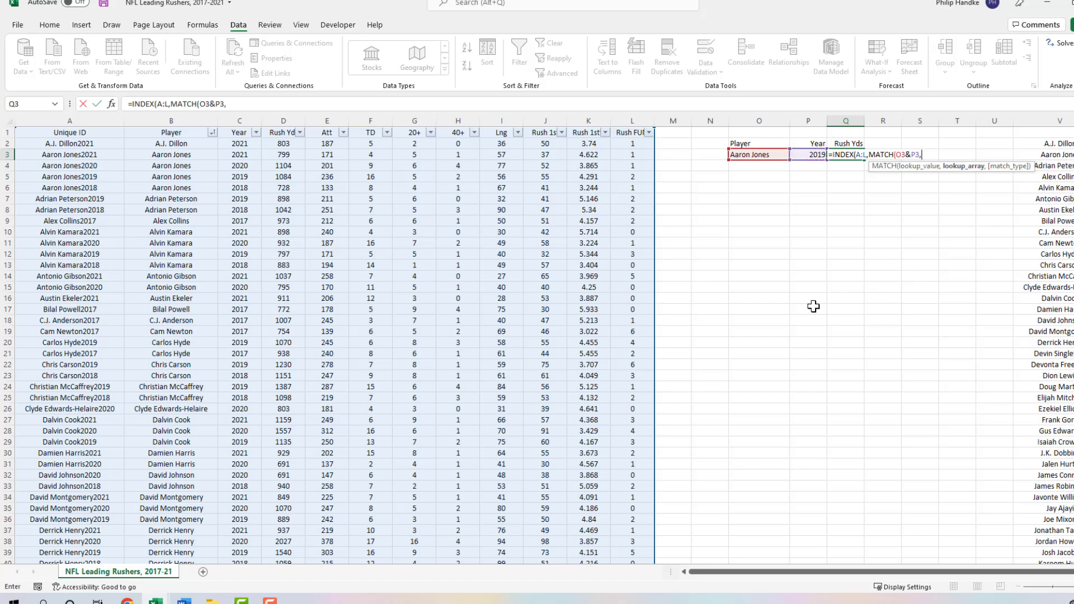
pyautogui.click(47, 117)
pyautogui.write(',')
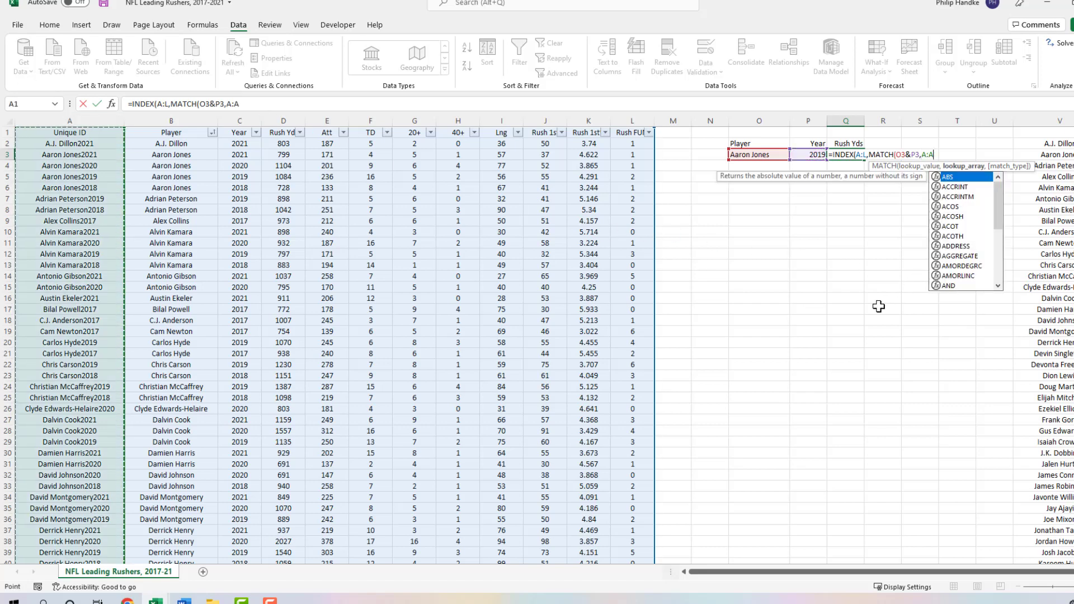
pyautogui.write('0')
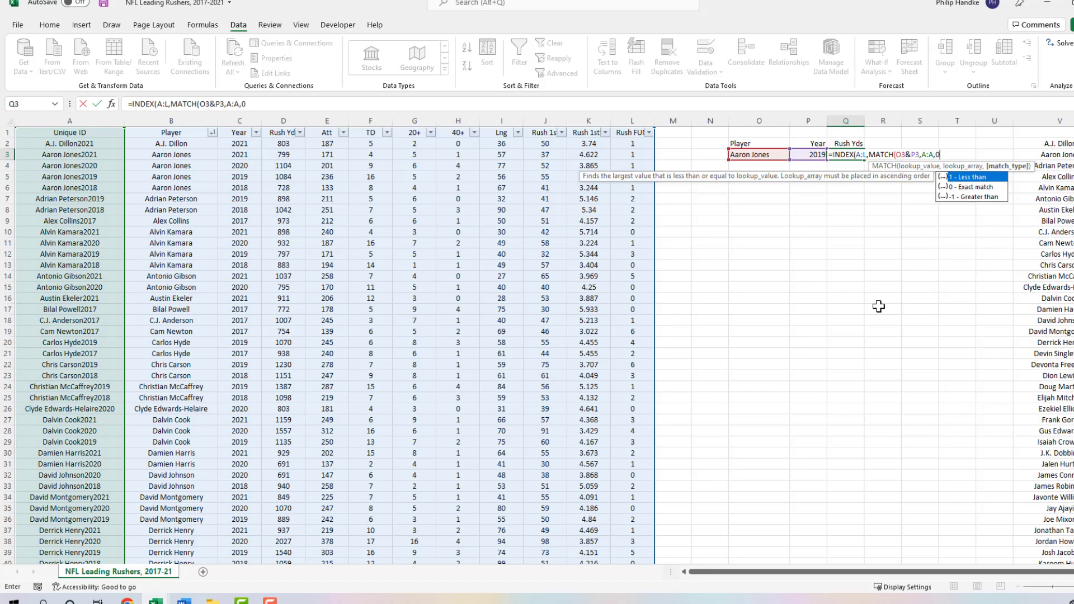
pyautogui.write(')')
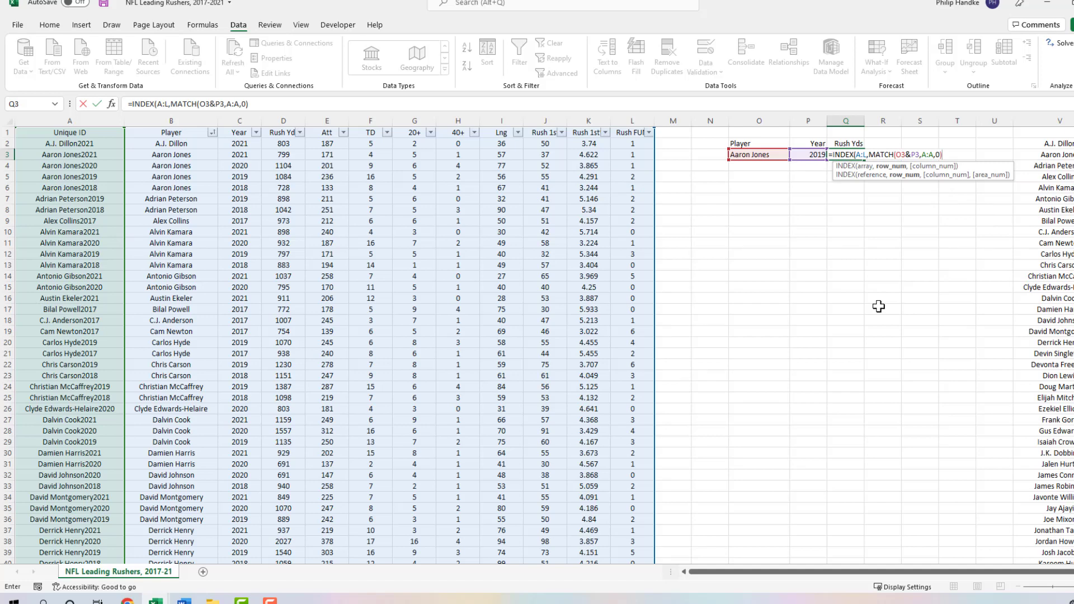
pyautogui.write(',')
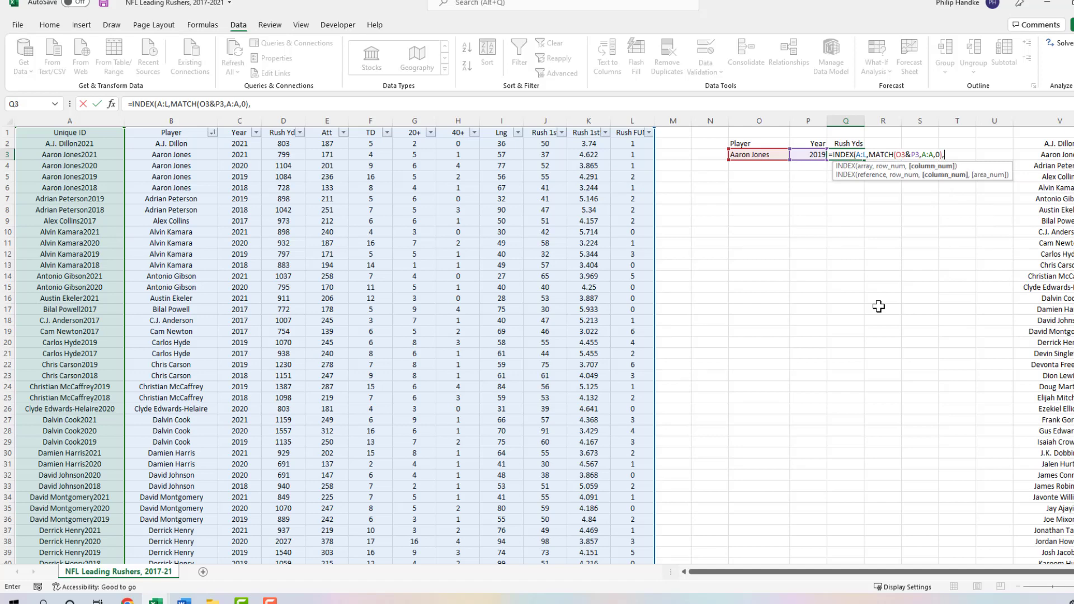
pyautogui.write('MATCH(')
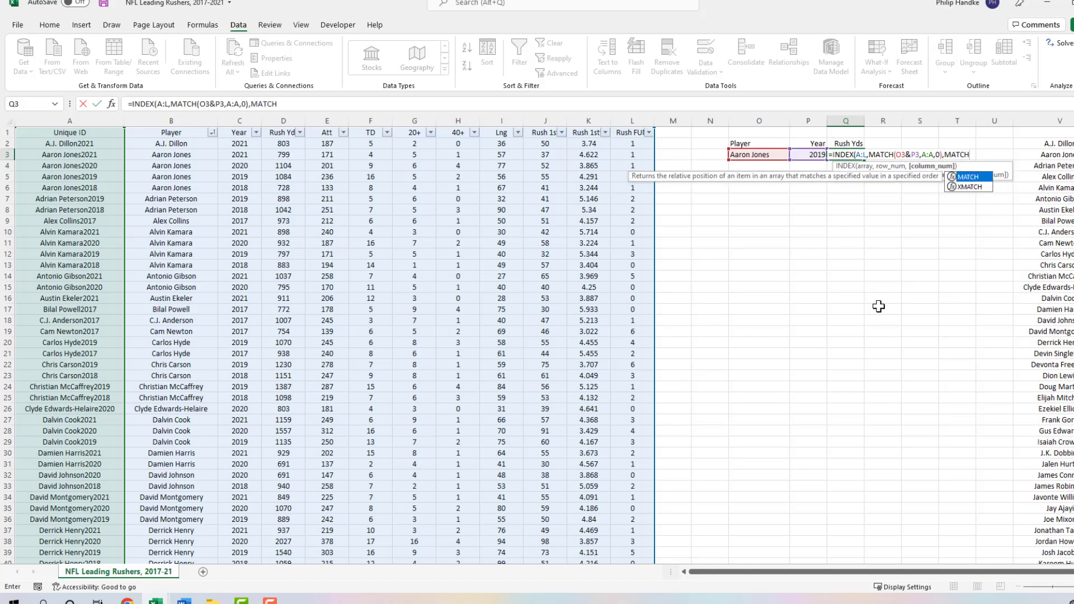
# Add the column lookup MATCH(Q2,A1:L1,0) to Q3's formula to find the Rush Yds header
pyautogui.click(841, 145)
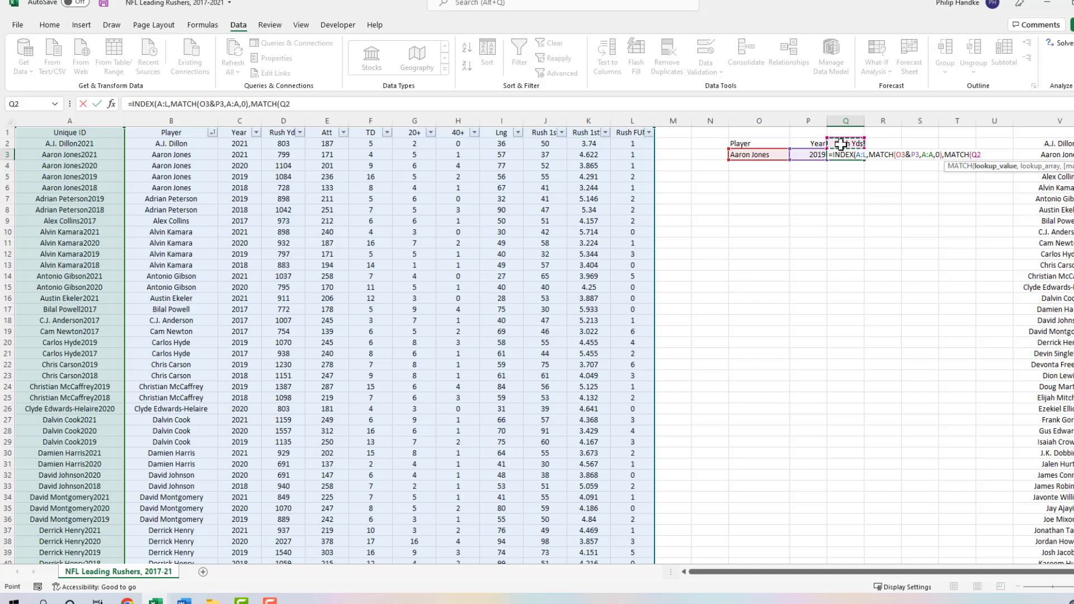
pyautogui.write(',')
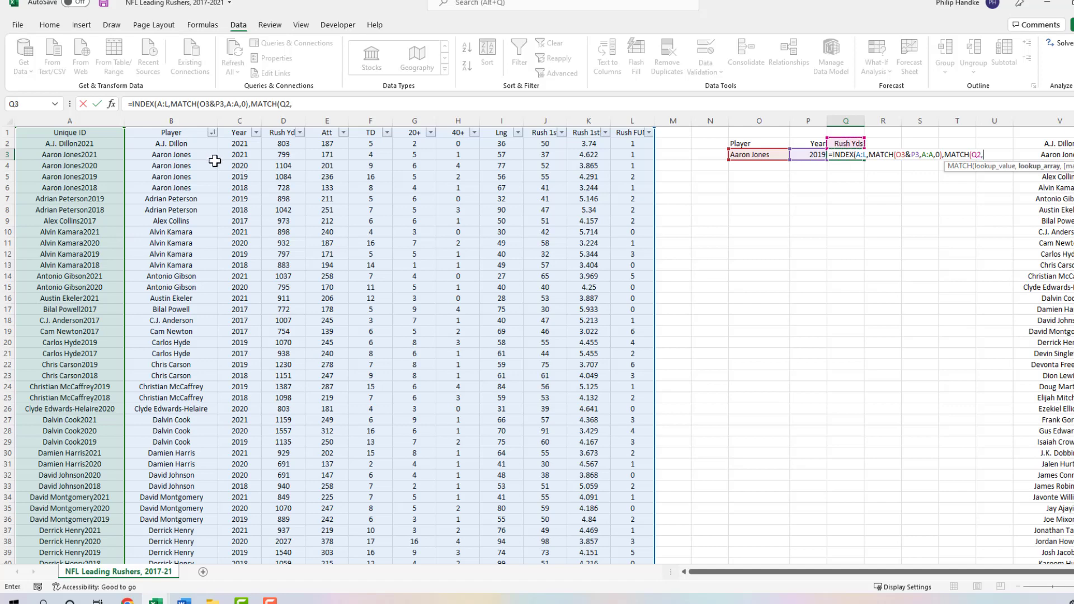
pyautogui.click(75, 133)
pyautogui.moveTo(601, 120); pyautogui.dragTo(632, 128)
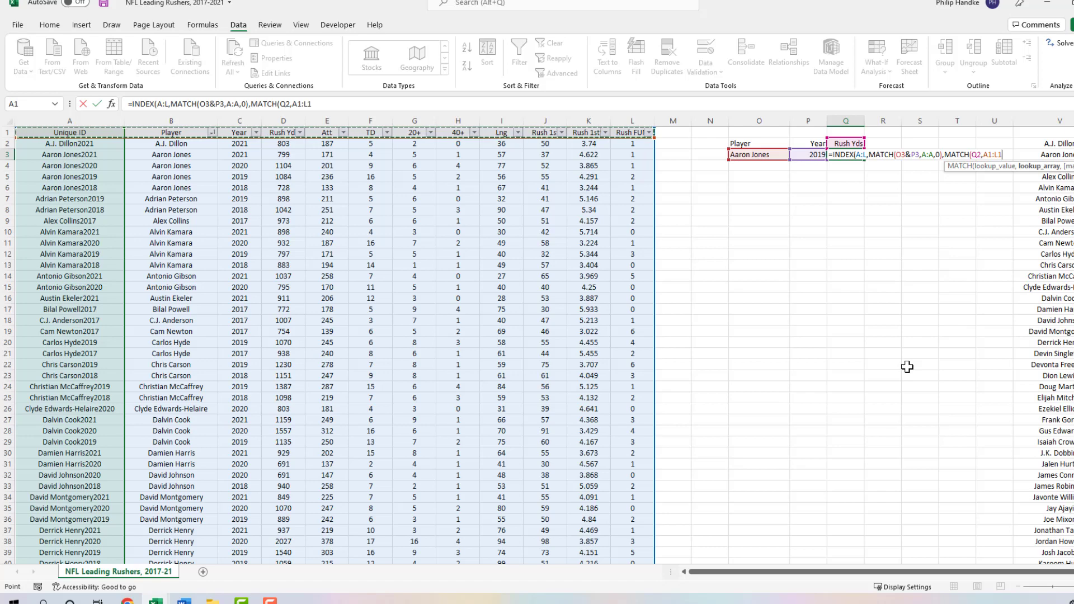
pyautogui.write(',')
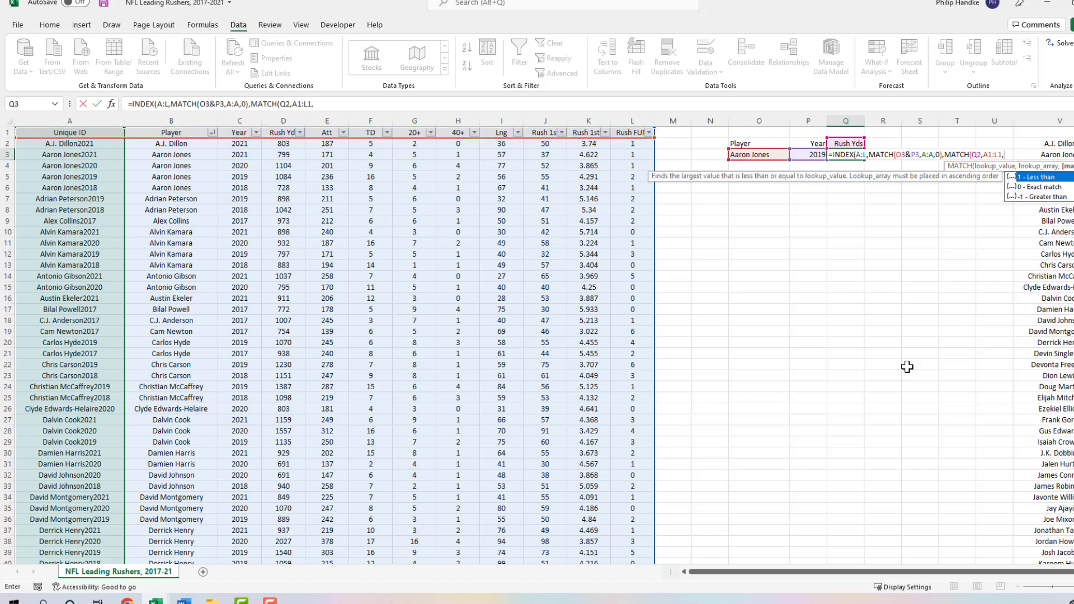
pyautogui.write('0))')
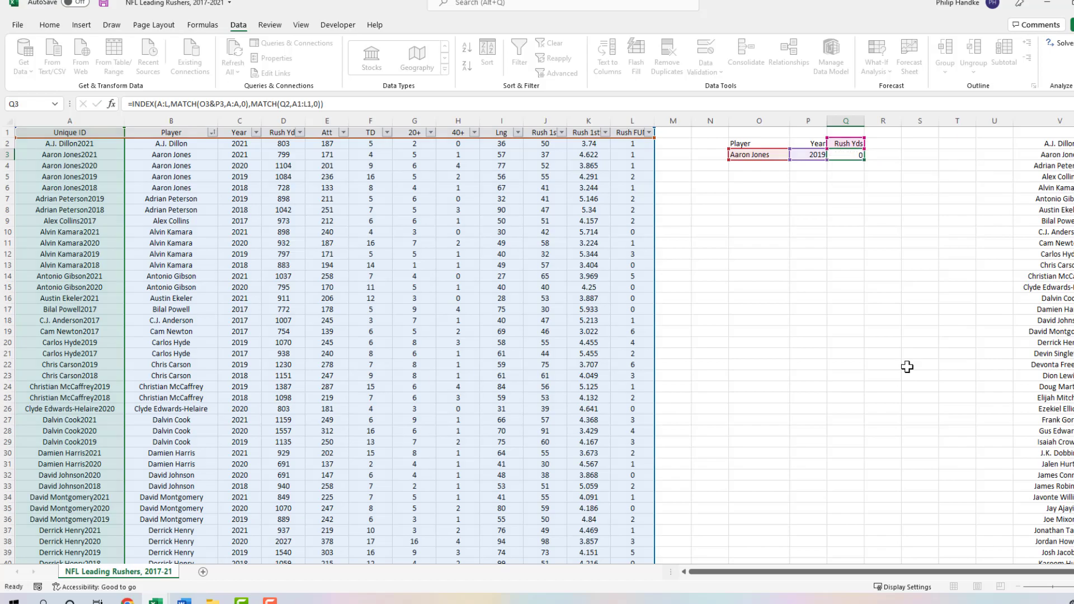
# Commit the Q3 formula and test it by switching P3's year to 2017, then 2021
pyautogui.press('Return')
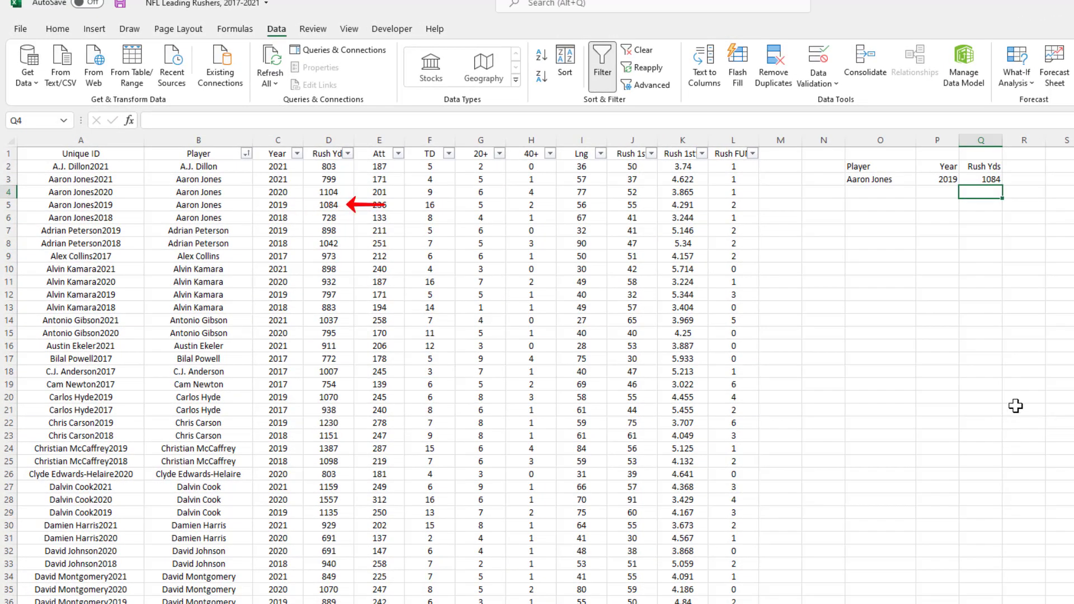
pyautogui.click(943, 179)
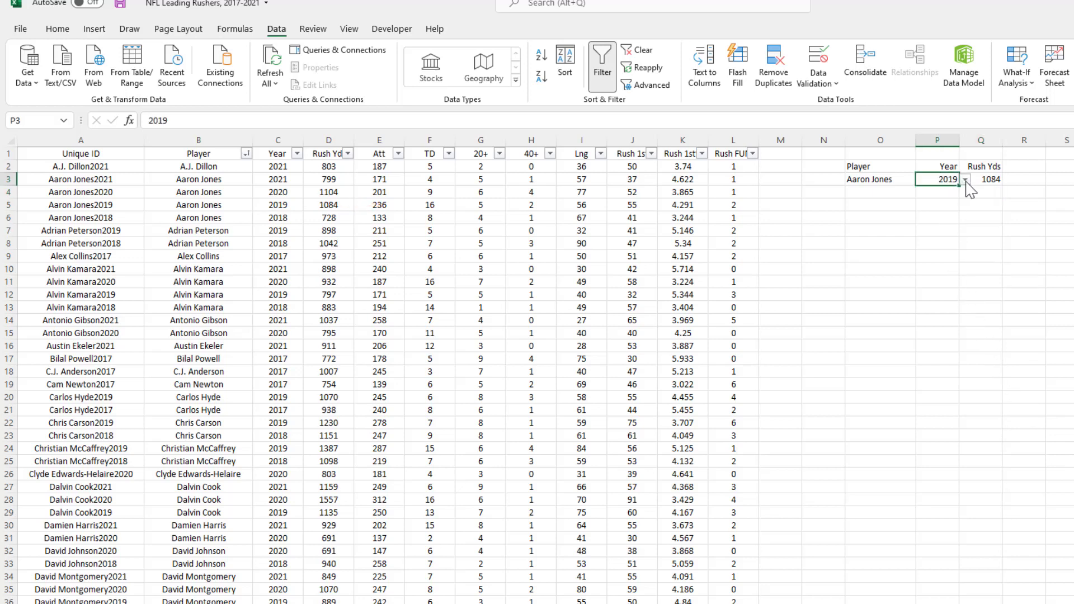
pyautogui.click(966, 180)
pyautogui.click(940, 190)
pyautogui.click(965, 180)
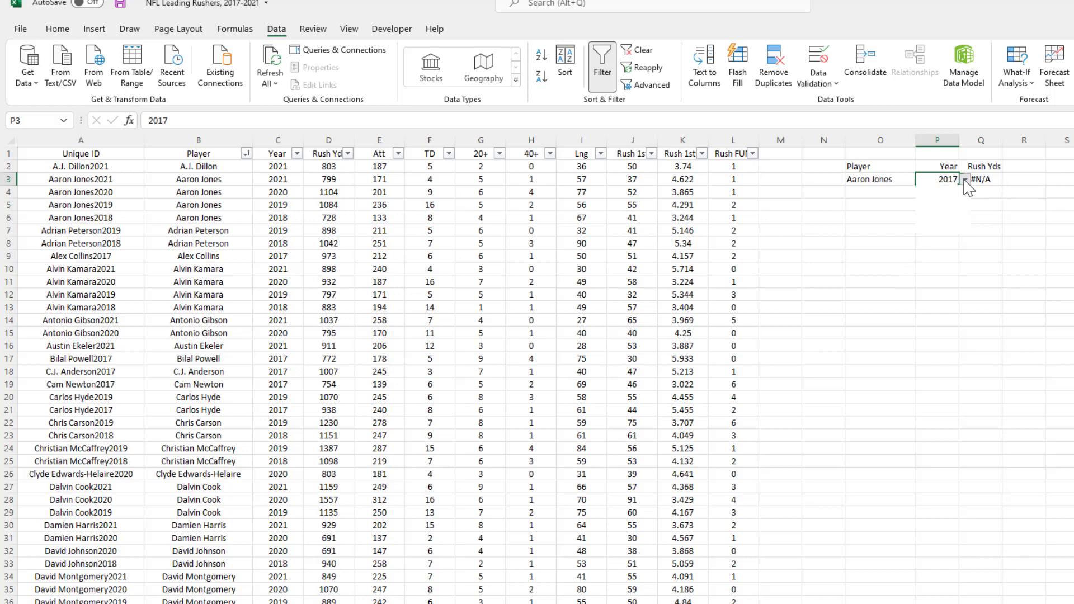
pyautogui.click(941, 228)
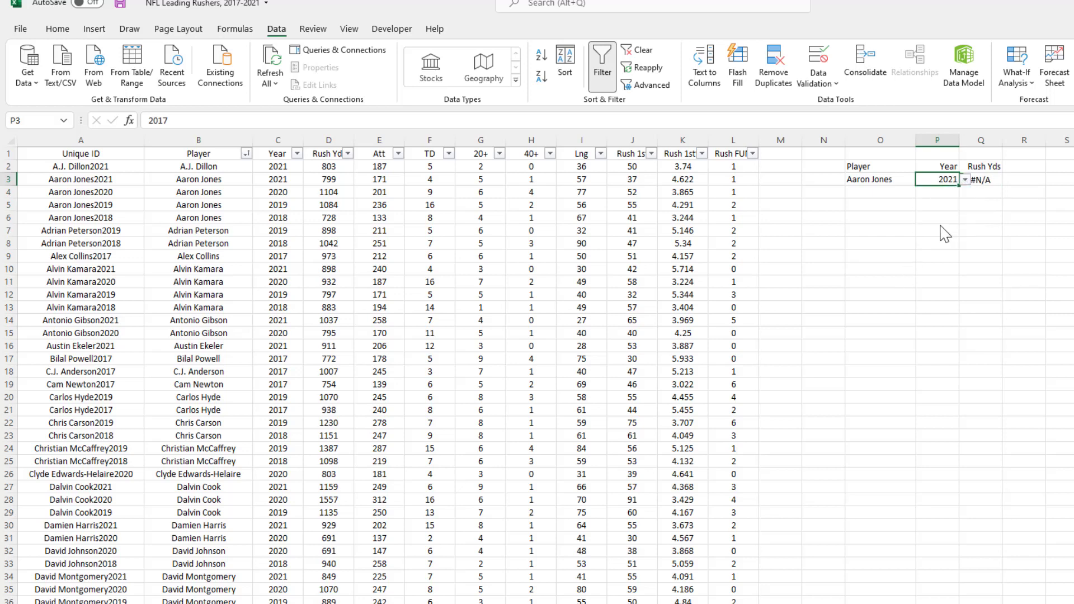
pyautogui.click(999, 180)
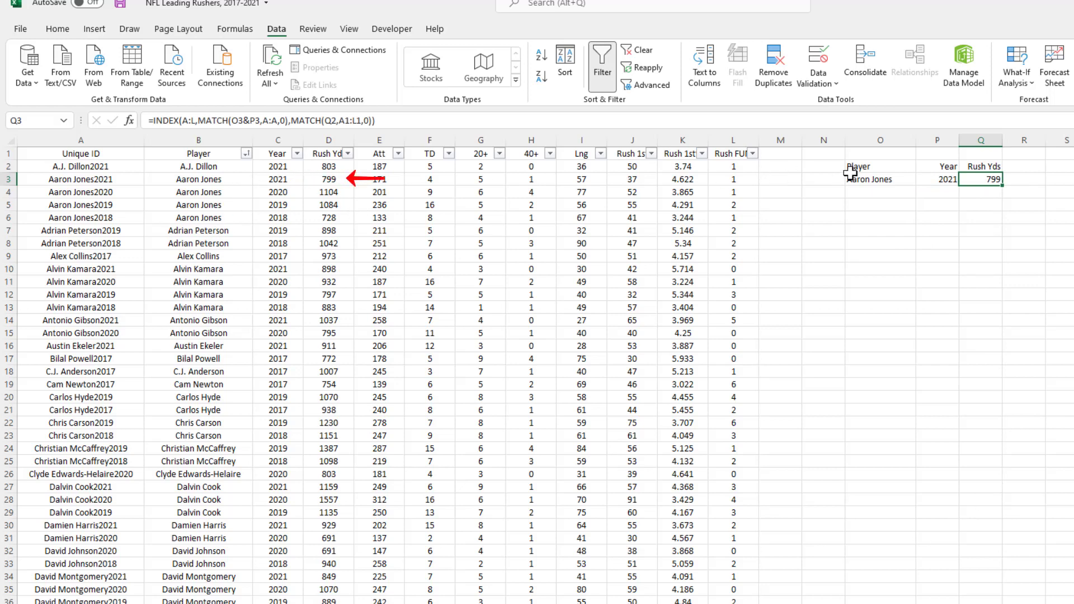
# Choose Antonio Gibson in O3 and confirm Q3 returns 1037 rush yards
pyautogui.click(876, 179)
pyautogui.click(921, 179)
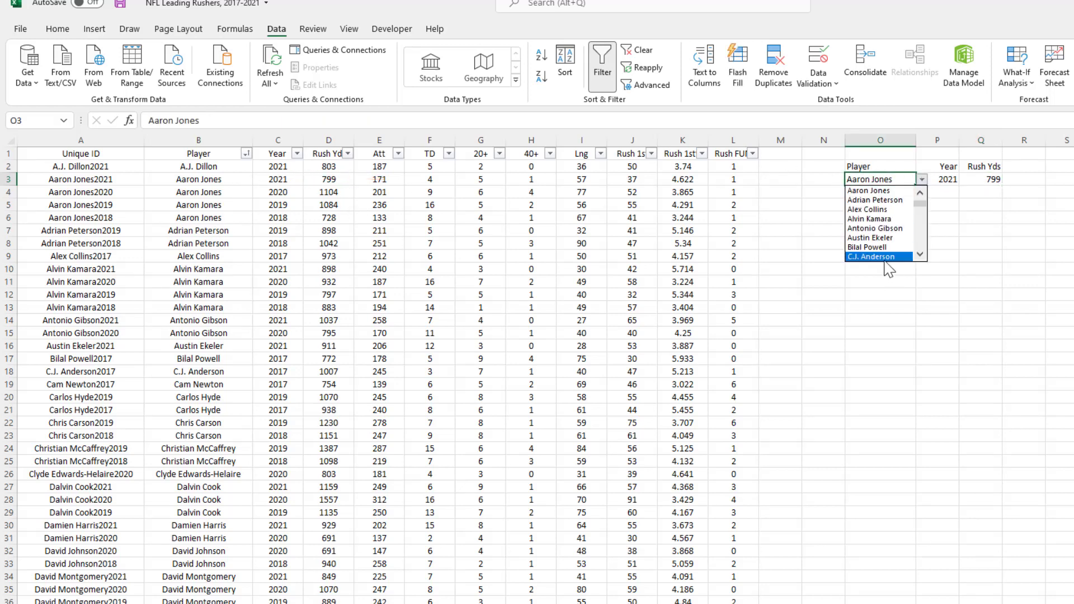
pyautogui.click(899, 230)
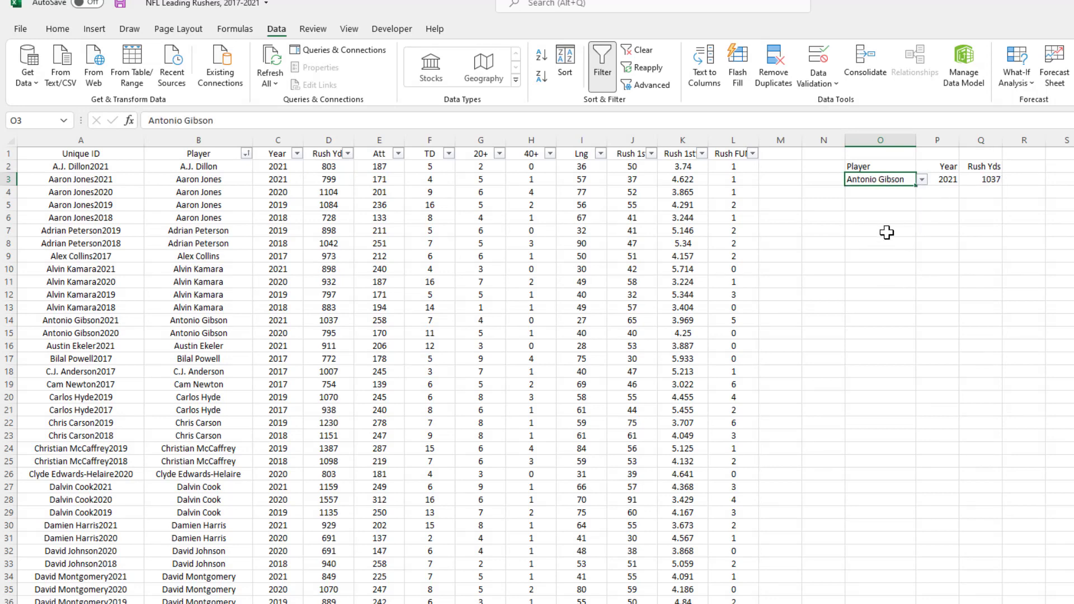
pyautogui.click(990, 180)
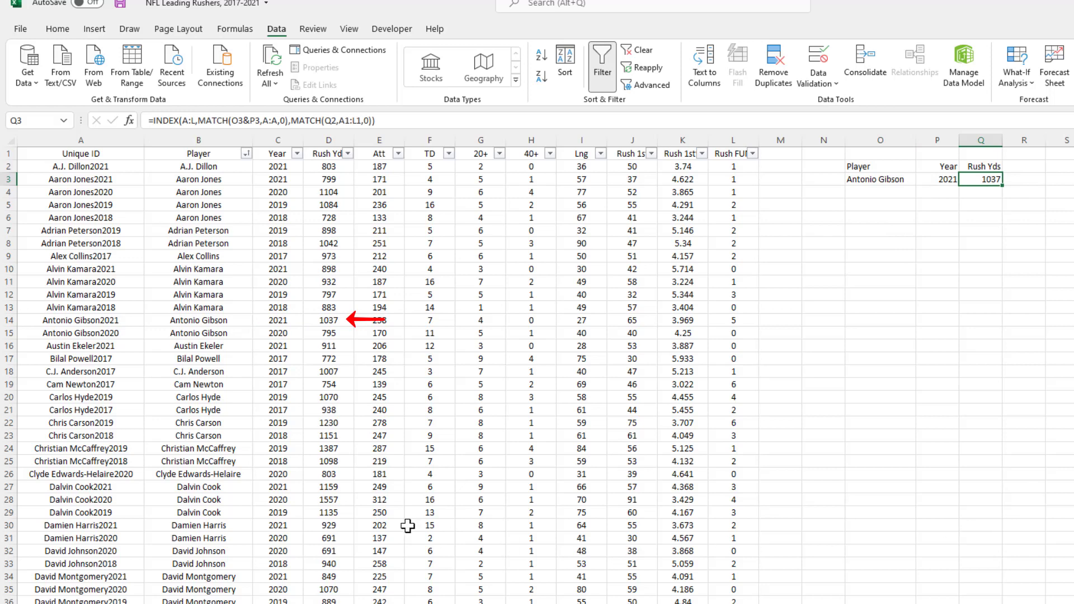